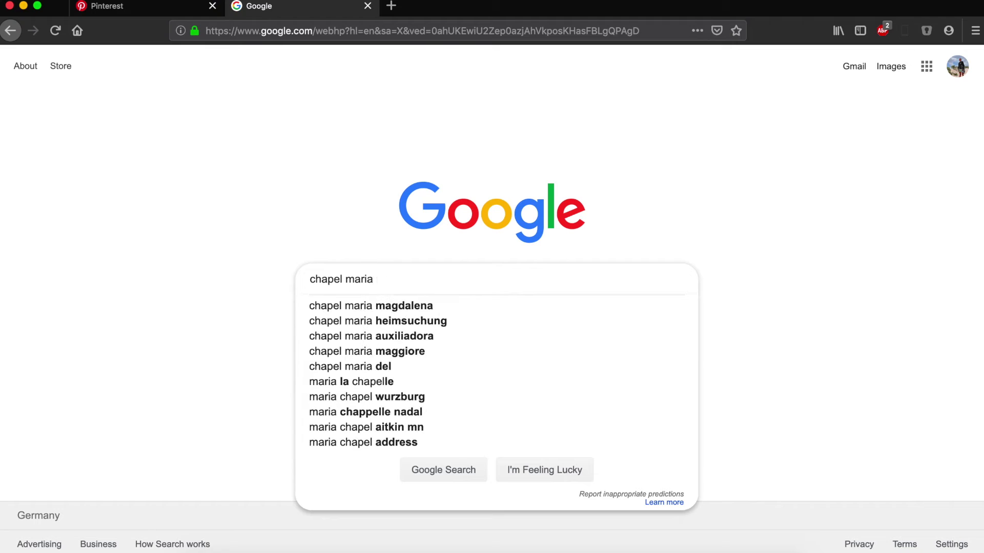
Step: Search Google for "chapel maria rast" and show the image results
key("Return")
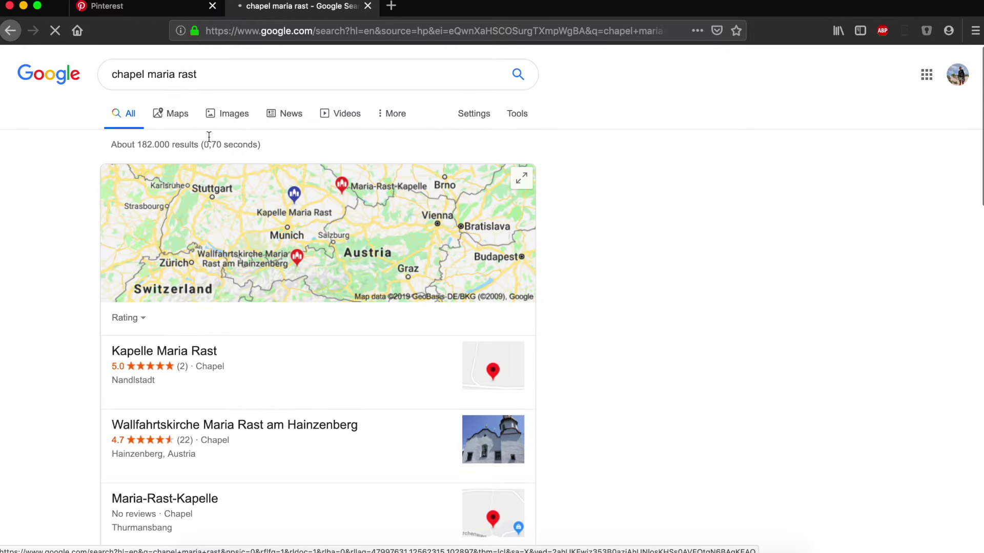
left_click(237, 118)
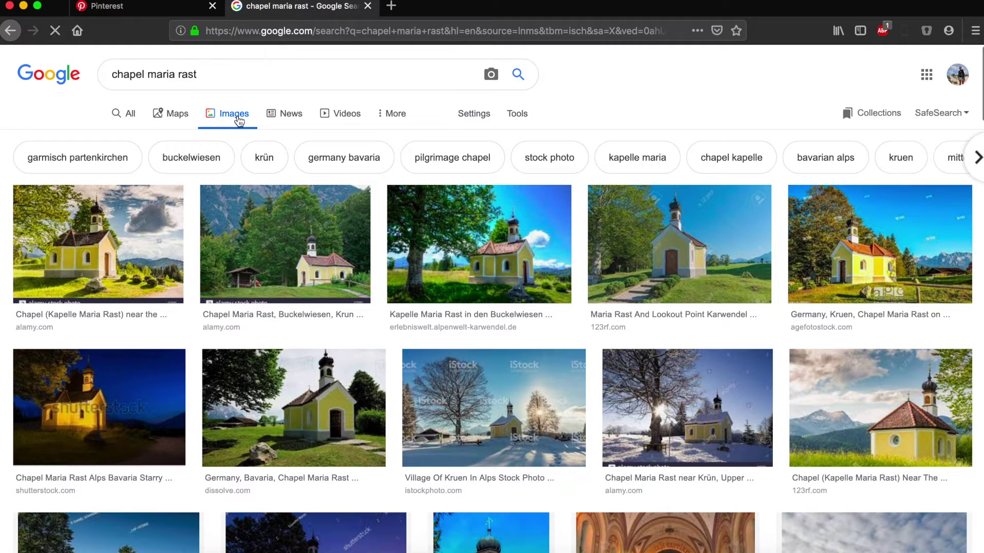
scroll(276, 353, "down", 1)
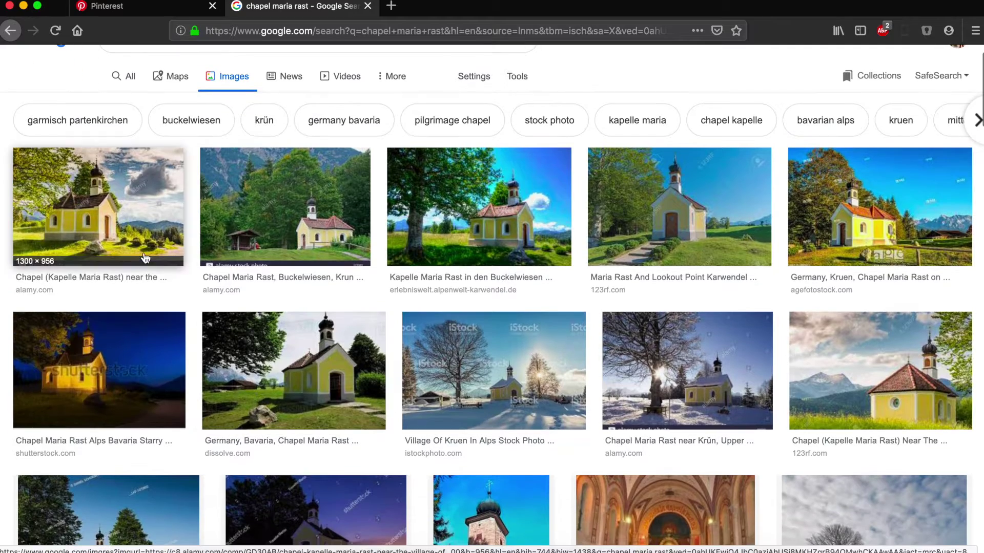
Step: View enlarged photos of the yellow chapel, including a related image and the Buckelwiesen photo, to examine its shape
left_click(137, 228)
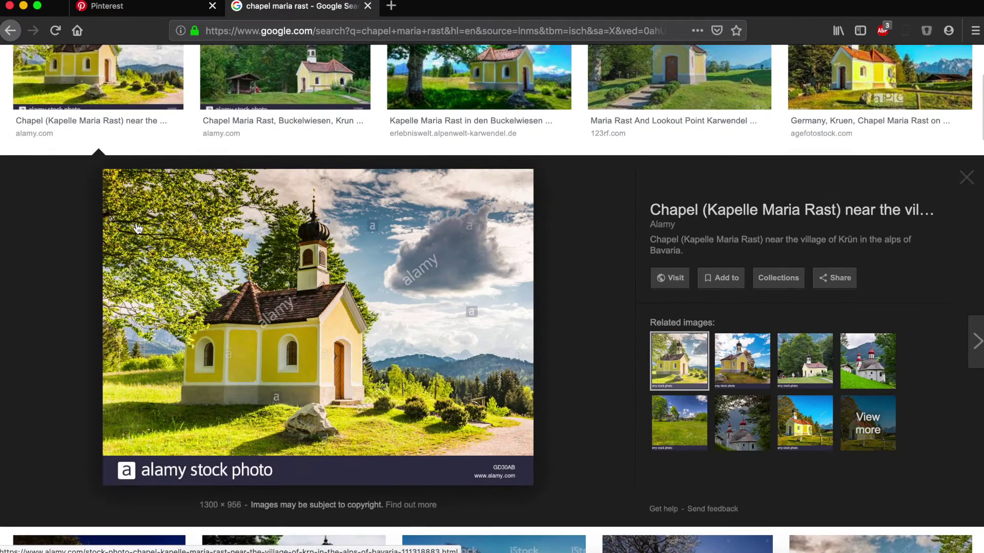
left_click(743, 358)
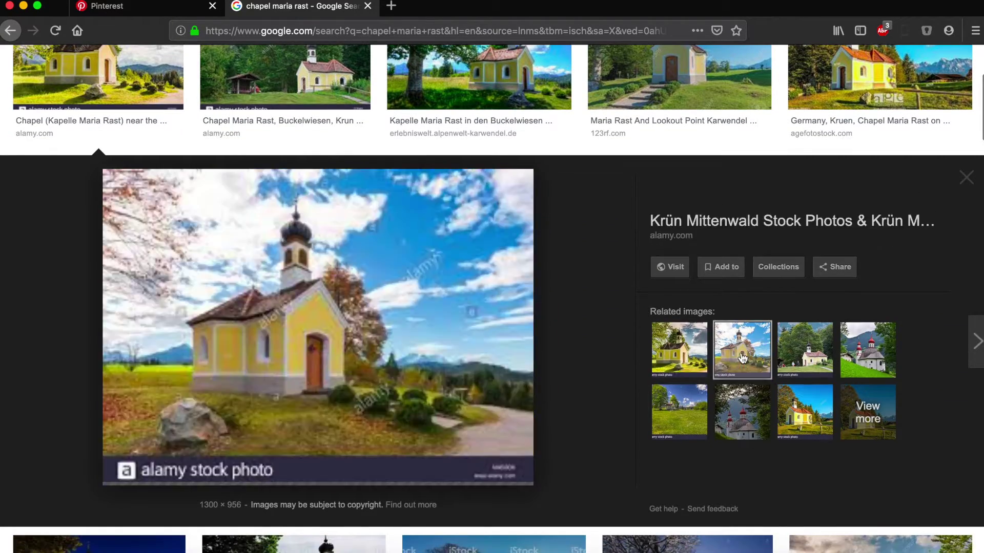
scroll(579, 399, "up", 2)
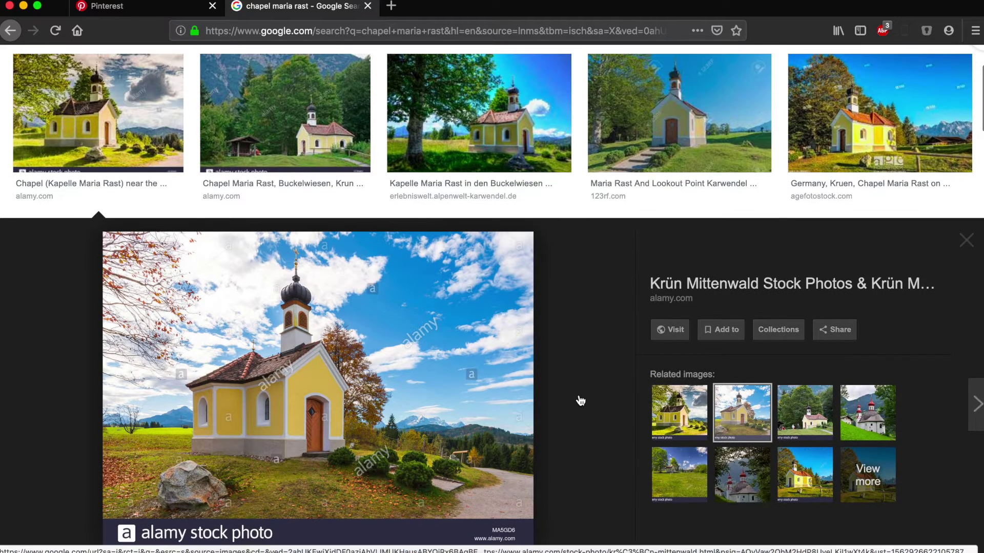
left_click(518, 106)
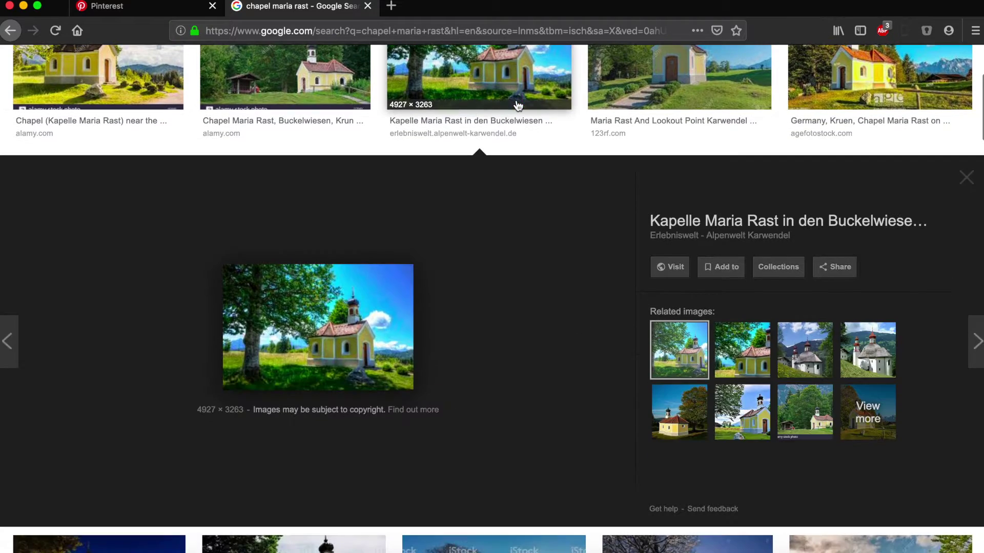
scroll(530, 308, "down", 1)
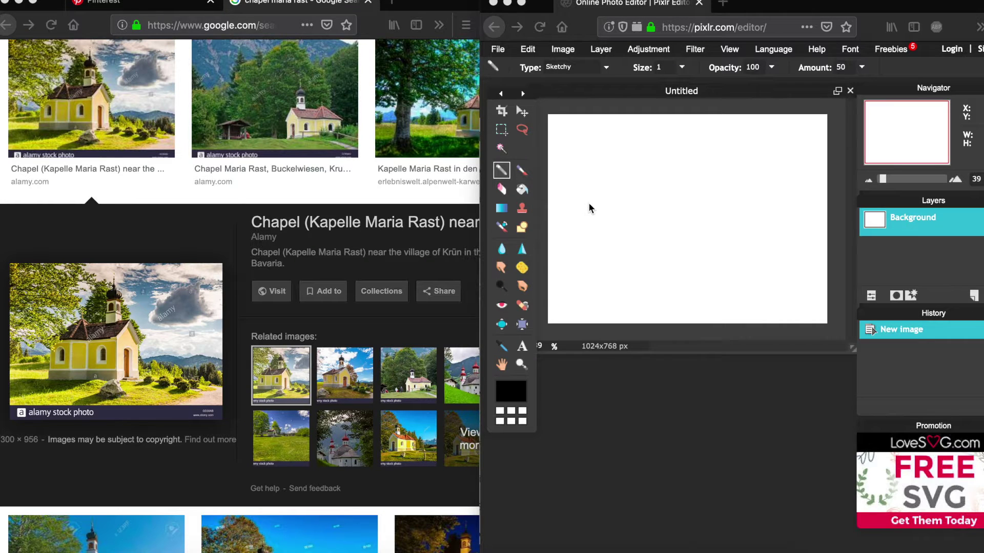
Step: In the Pixlr editor, sketch two short diagonal strokes on the blank canvas
mouse_move(585, 197)
left_mouse_down()
mouse_move(585, 244)
mouse_move(584, 198)
mouse_move(608, 173)
left_mouse_up()
left_click_drag(585, 242, 610, 260)
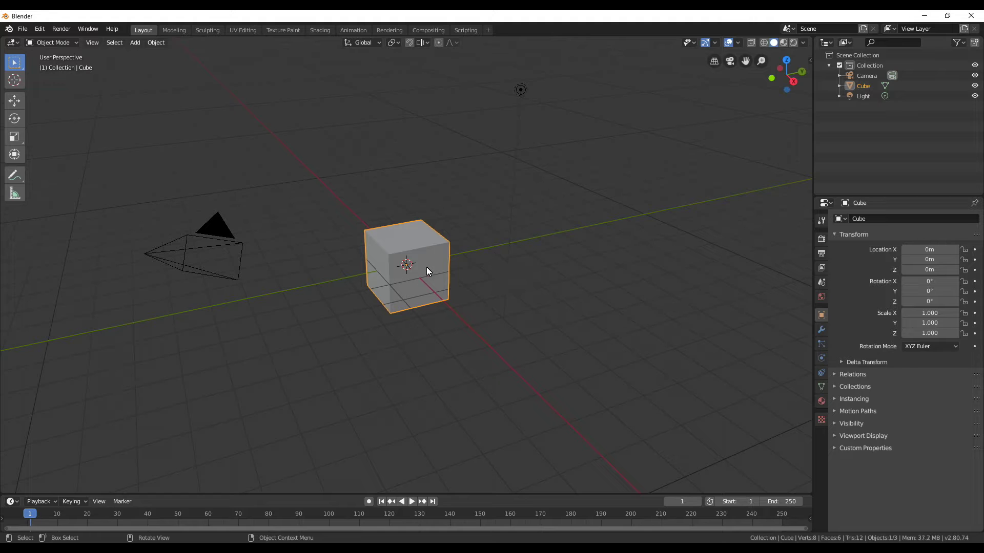
Step: In Blender, scale the default cube by 2.5 and show its transform properties and dimensions
key("s")
type("2.")
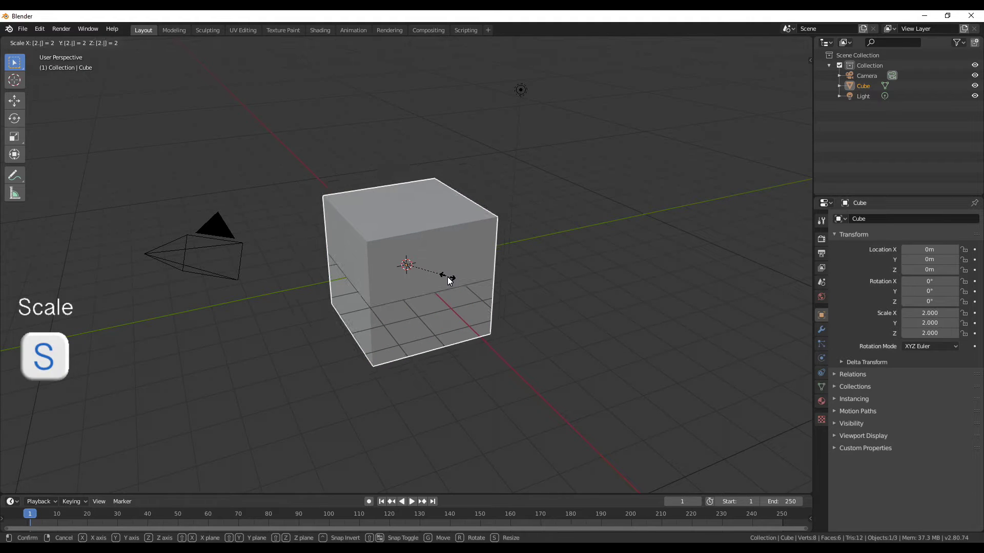
type("5")
key("Return")
left_click(37, 484)
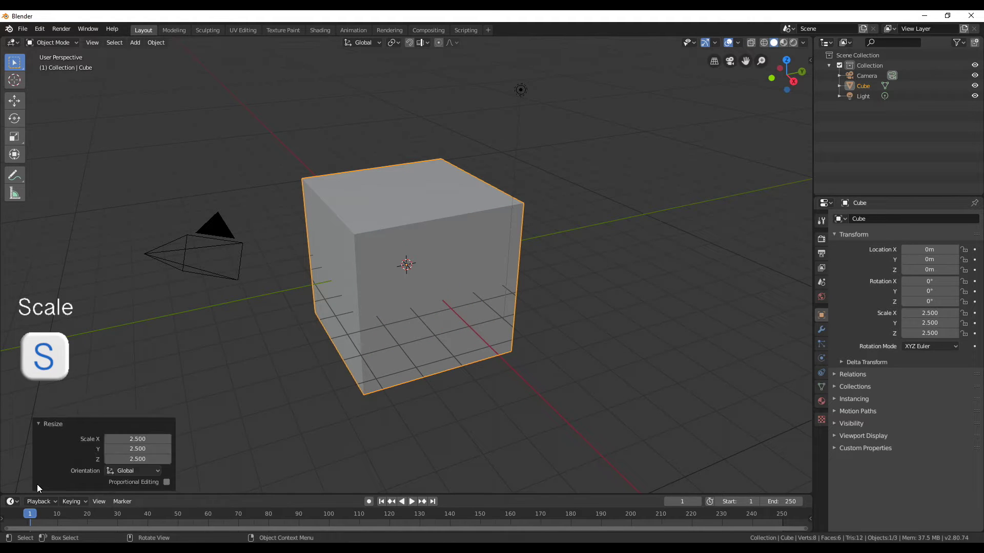
key("n")
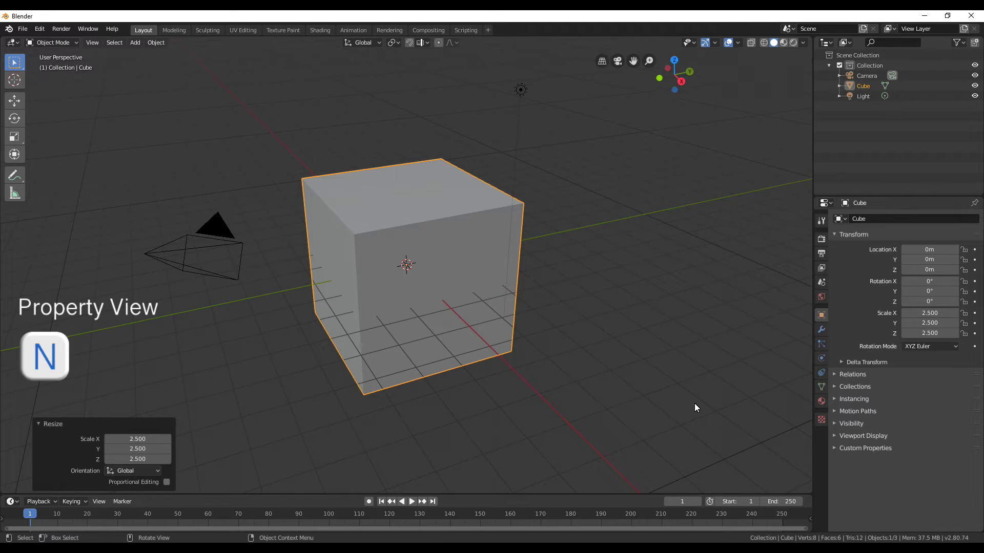
key("n")
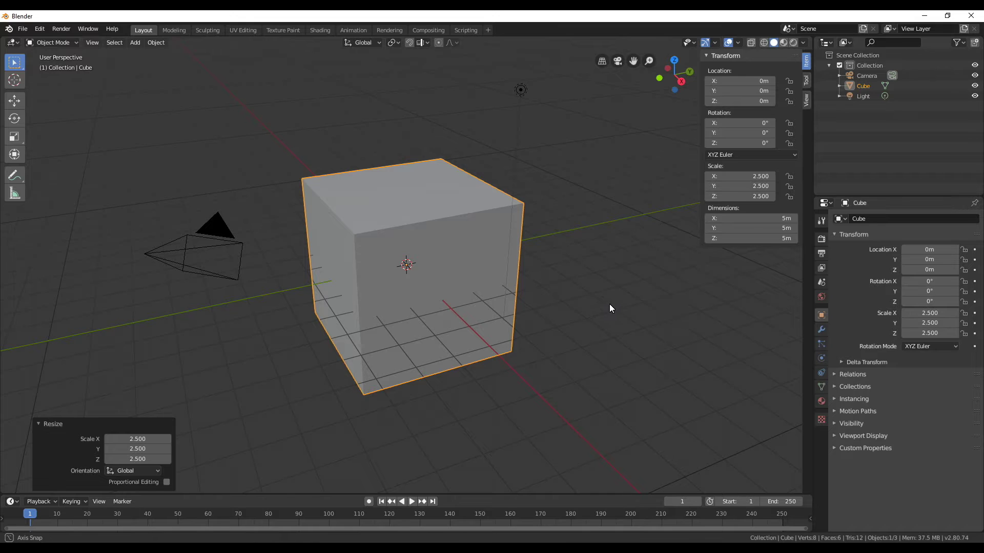
Step: Enter Edit Mode on the cube and move its whole mesh up 2.5 m along the Z axis
middle_click_drag(610, 307, 639, 292)
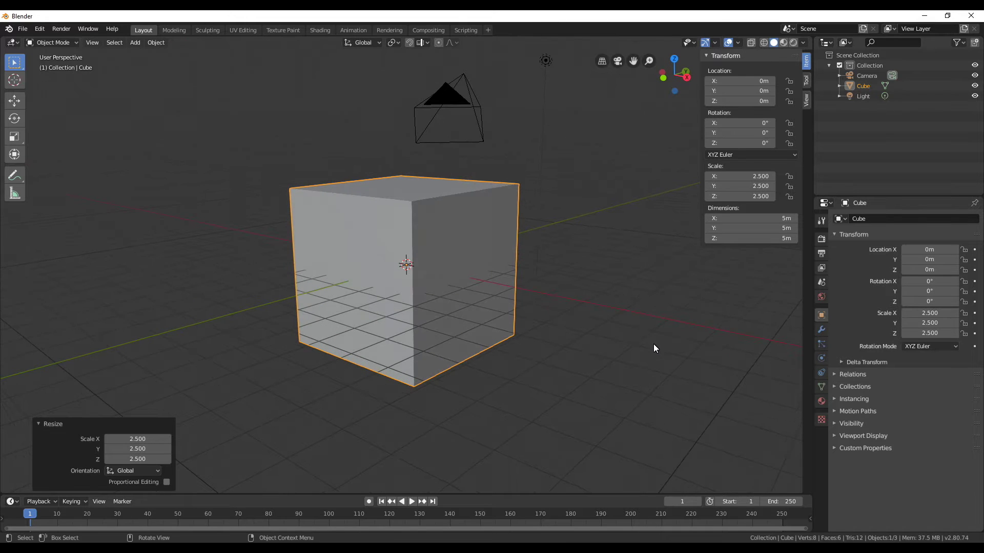
key("Tab")
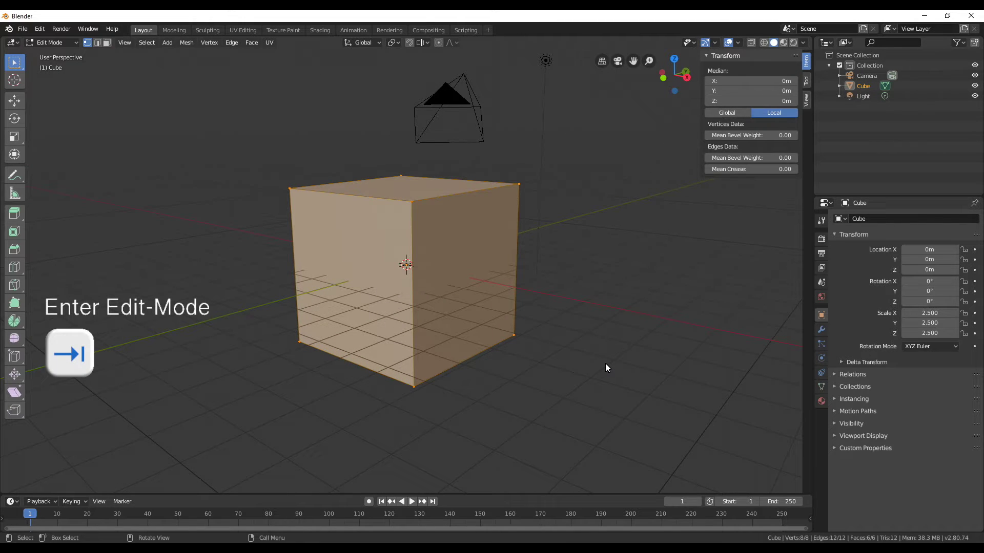
type("gz2.5")
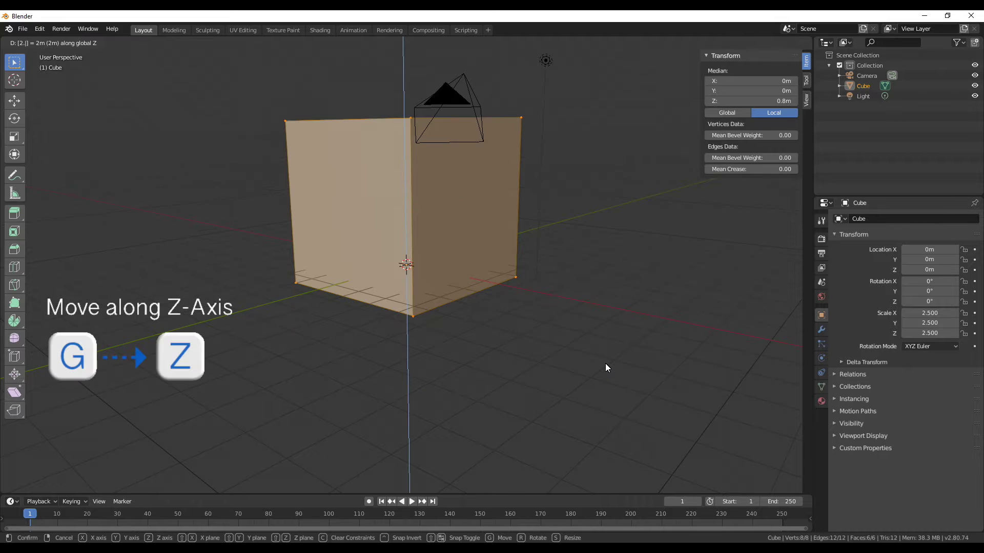
key("Return")
Step: Hide the light and the camera in the scene and close the transform properties sidebar
middle_click_drag(593, 235, 552, 268)
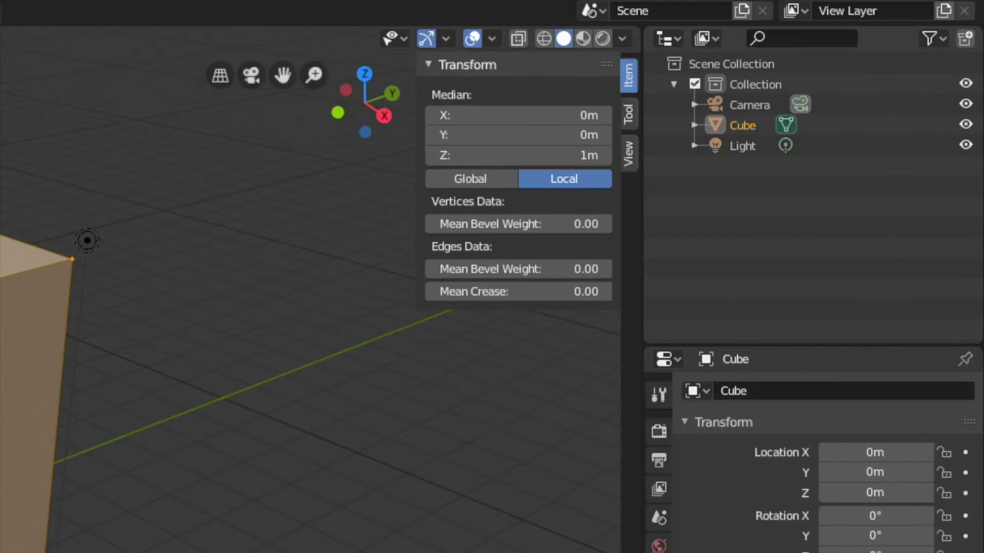
left_click(966, 145)
left_click(966, 104)
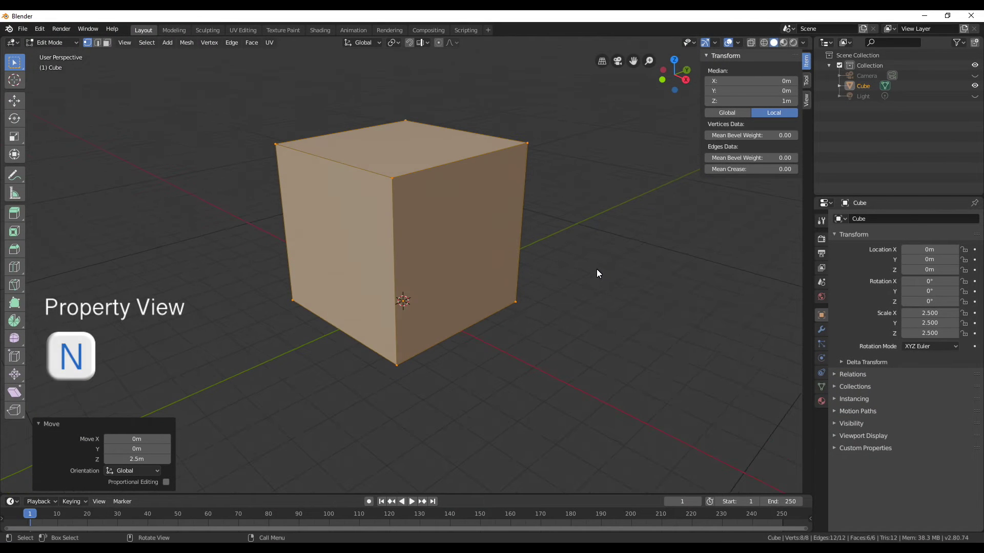
key("n")
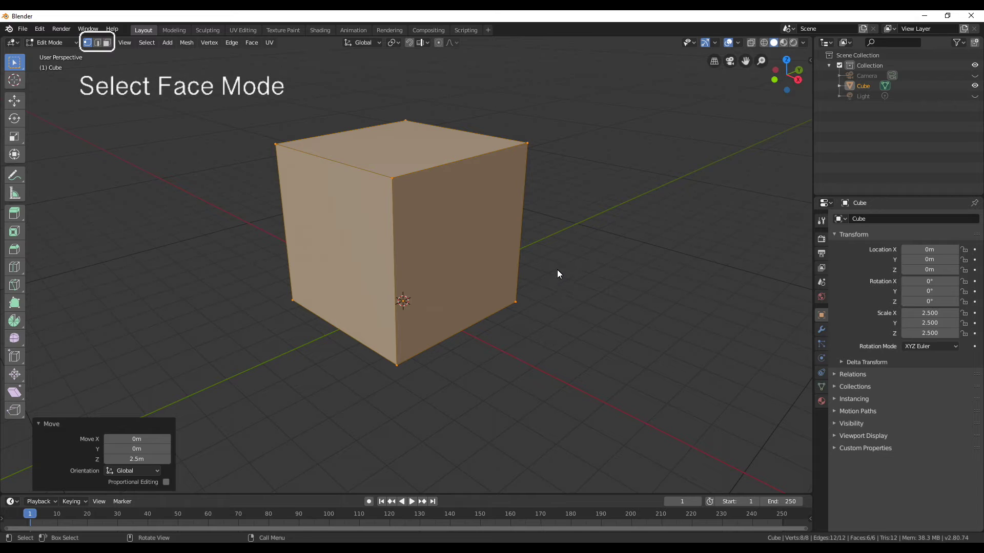
Step: In face select mode, select only the cube's top face and move it down 2 m along the Z axis
left_click(108, 43)
key("alt+a")
left_click(416, 154)
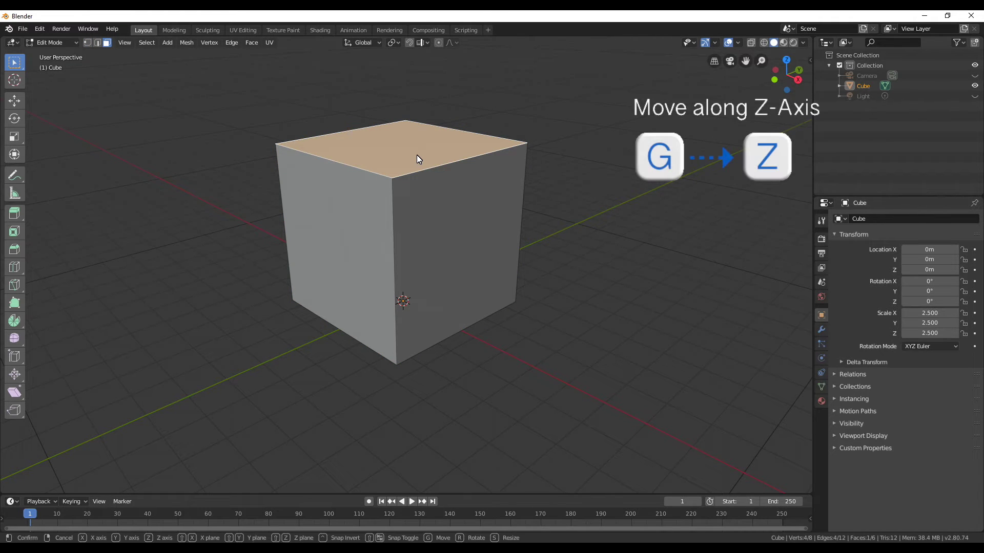
key("g")
key("z")
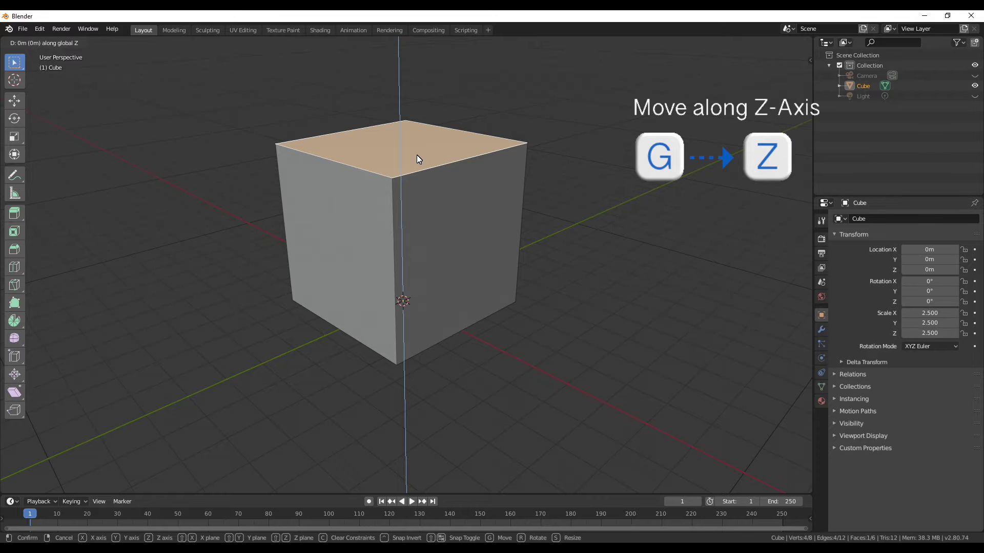
type("-2")
key("Return")
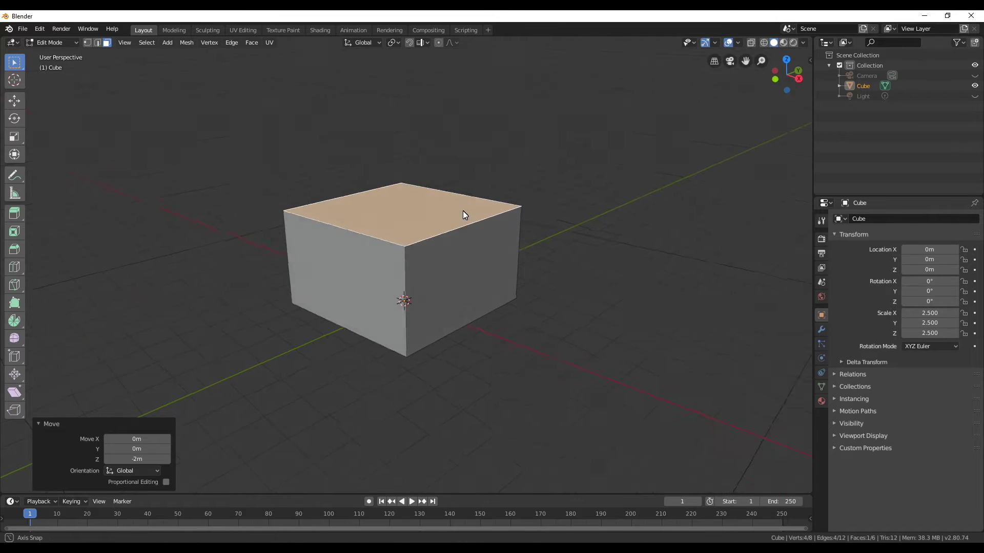
Step: In edge select mode, select the block's four vertical corner edges and bevel them about 0.38 m with one segment
middle_click_drag(462, 215, 444, 221)
key("2")
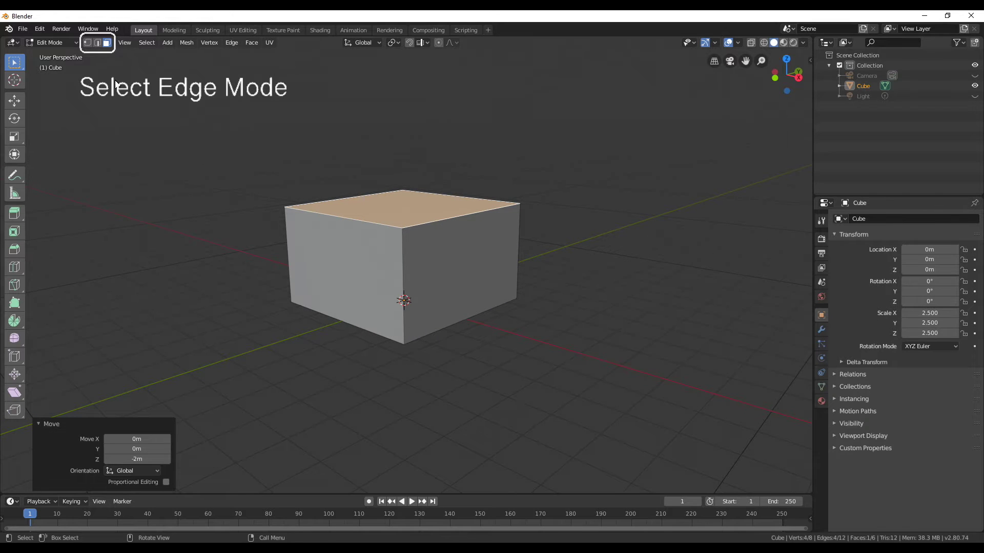
left_click(97, 44)
left_click(402, 279)
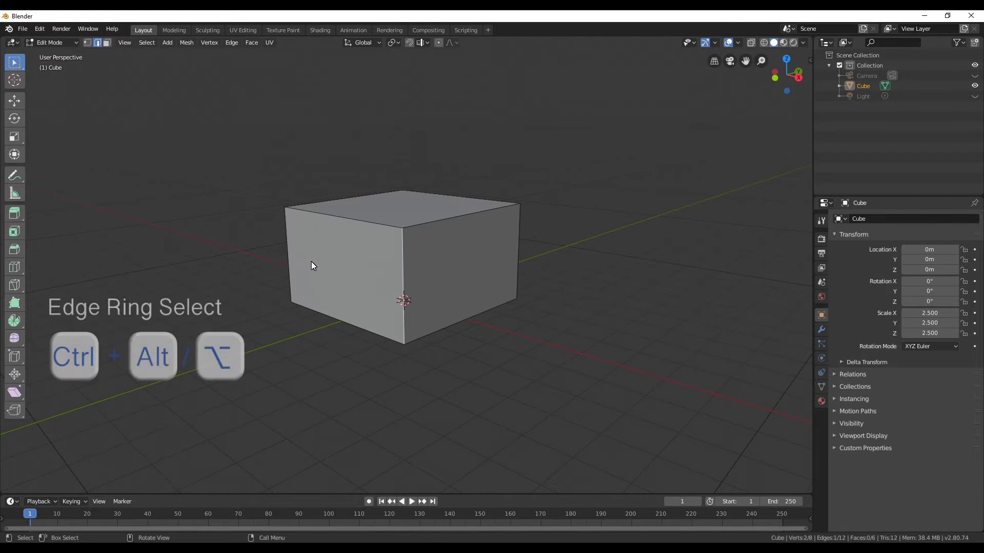
middle_click_drag(446, 286, 439, 306)
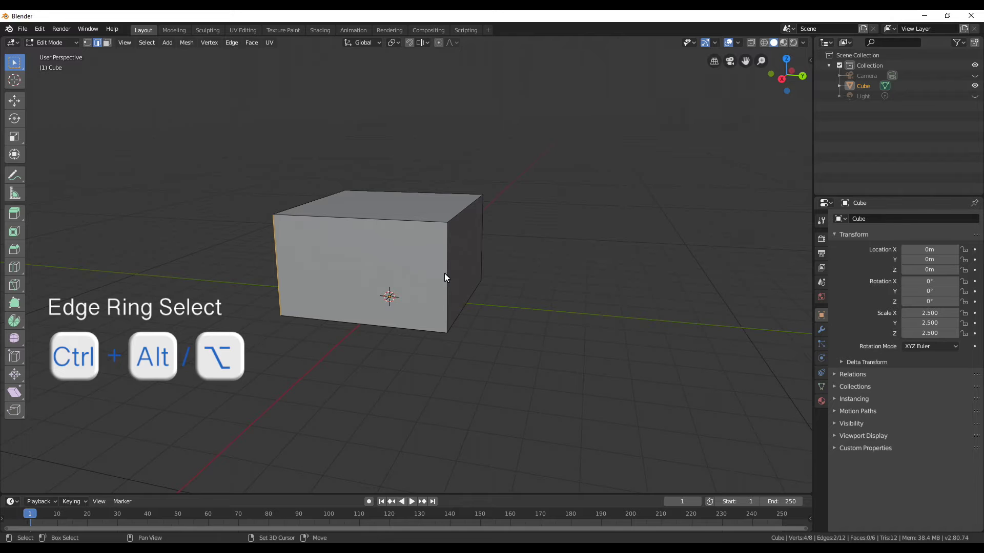
left_click(482, 237, "ctrl+alt")
middle_click_drag(482, 237, 432, 292)
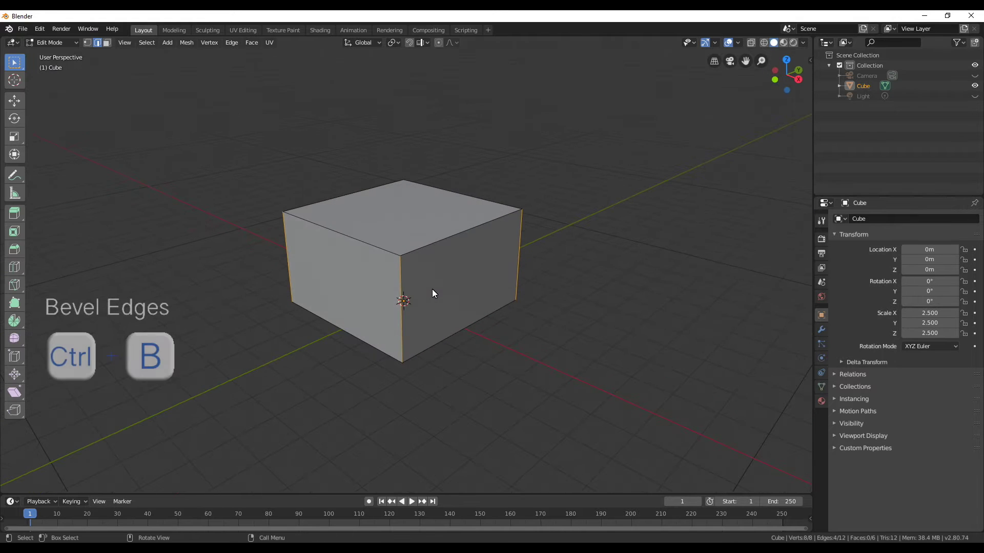
key("ctrl+b")
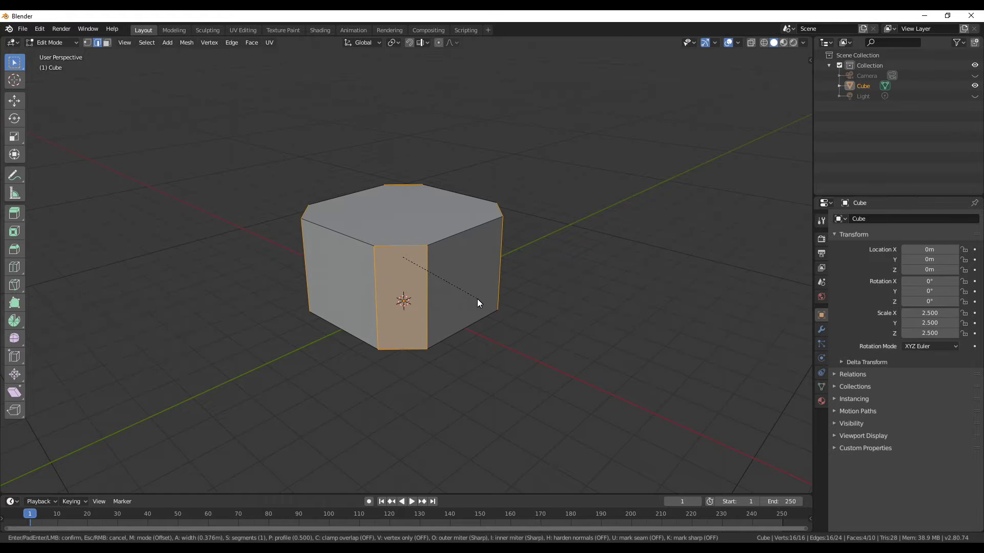
left_click(477, 300)
Step: Set the width of the vertical edge bevel to 0.5 m
middle_click_drag(477, 299, 425, 302)
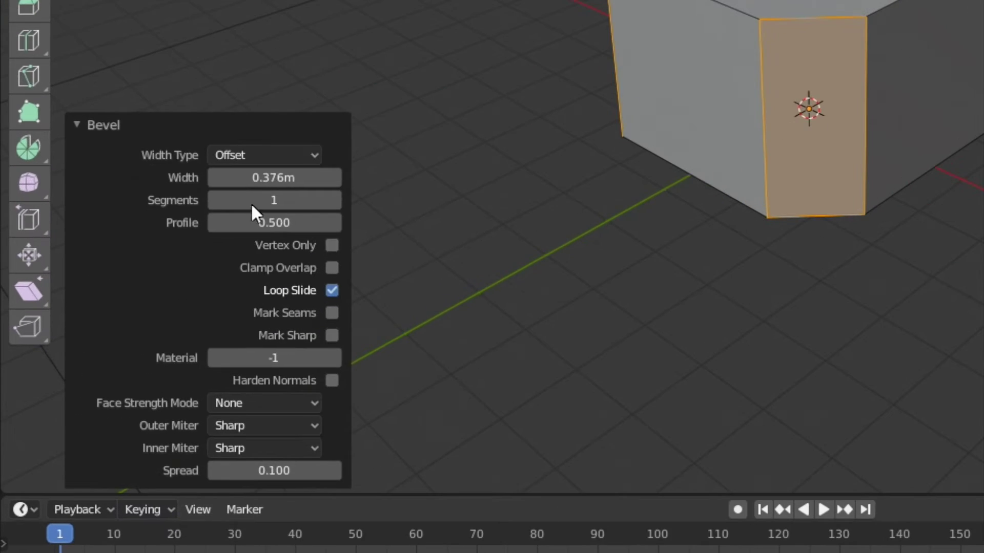
left_click(265, 177)
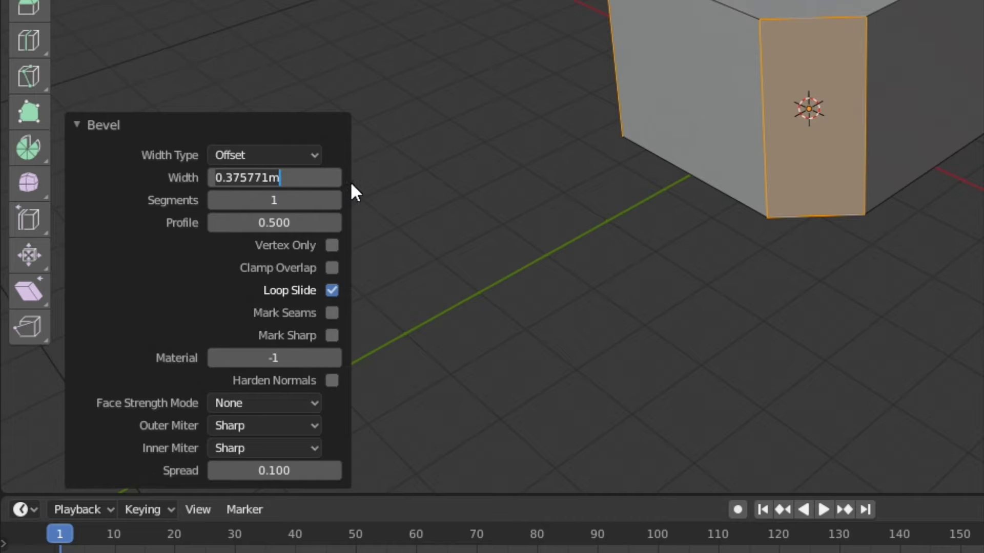
type("0.5")
key("Return")
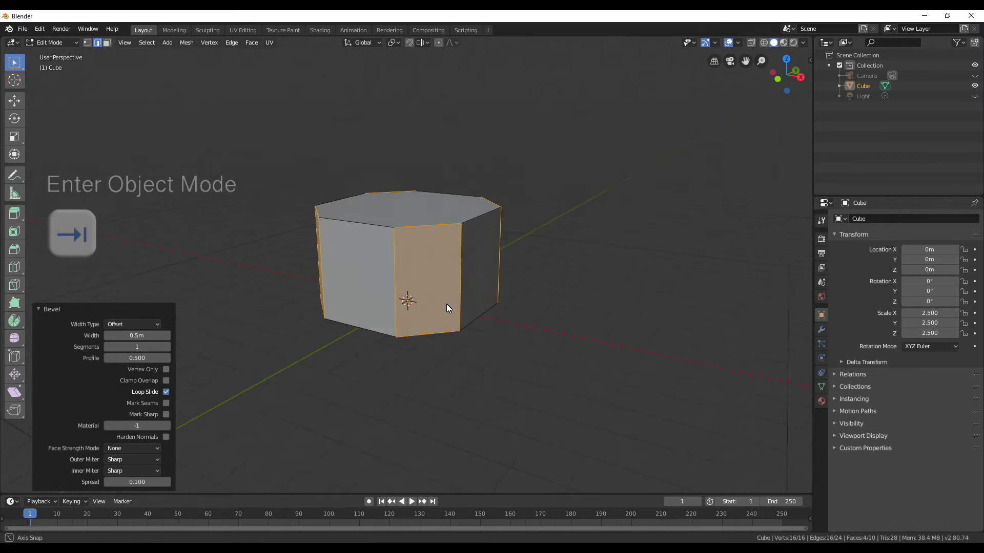
Step: Return to Object Mode, add a new cube and move it about 3.92 m along the X axis, beside the eight-sided block
key("Tab")
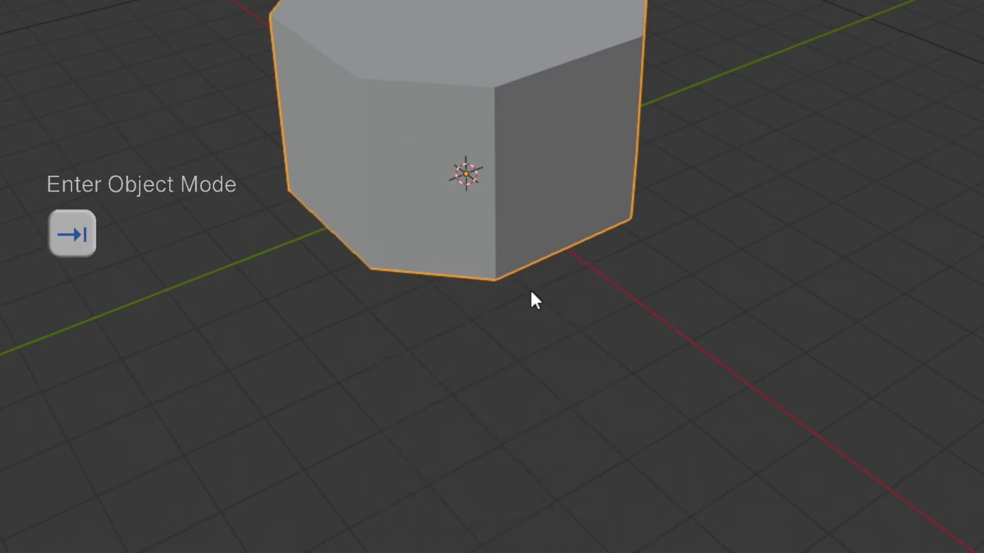
key("shift+a")
mouse_move(435, 357)
mouse_move(502, 262)
left_click(632, 280)
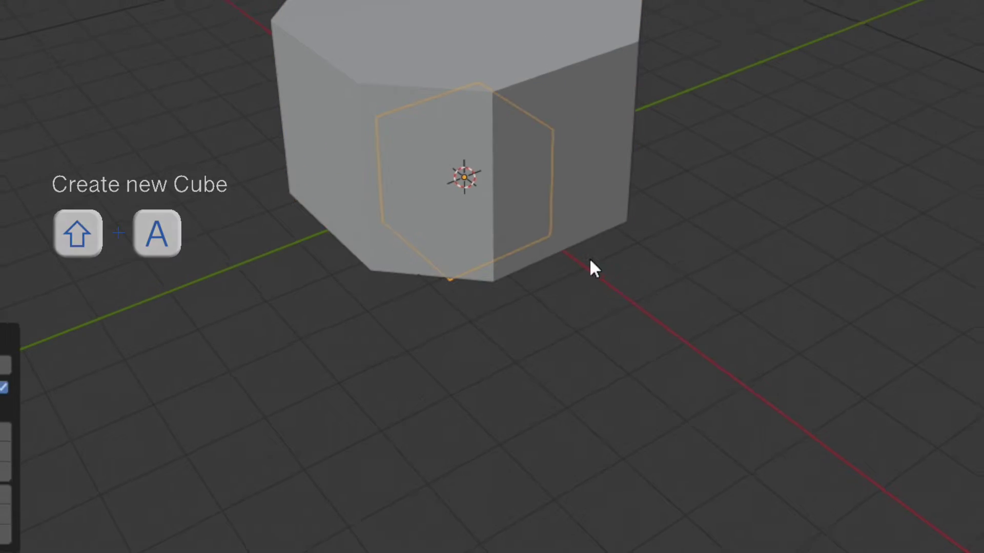
key("g")
key("x")
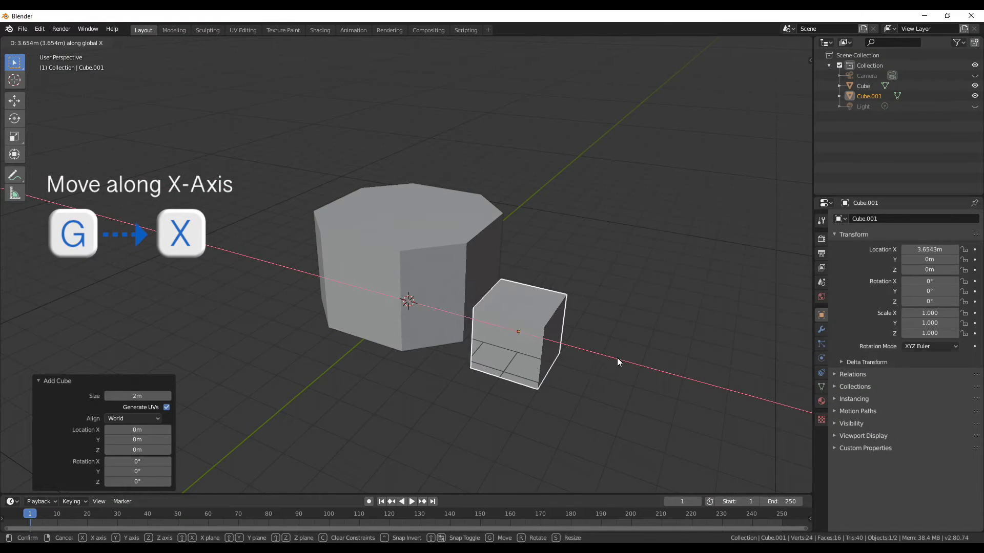
left_click(617, 358)
middle_click_drag(617, 358, 527, 324)
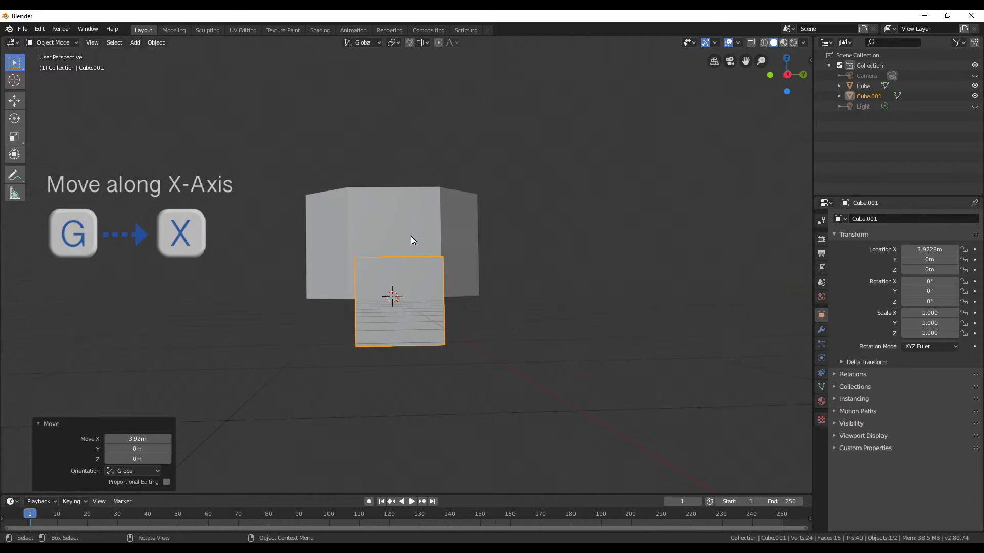
Step: Delete the small added cube that stands in front of the eight-sided block
middle_click_drag(380, 259, 455, 370)
key("x")
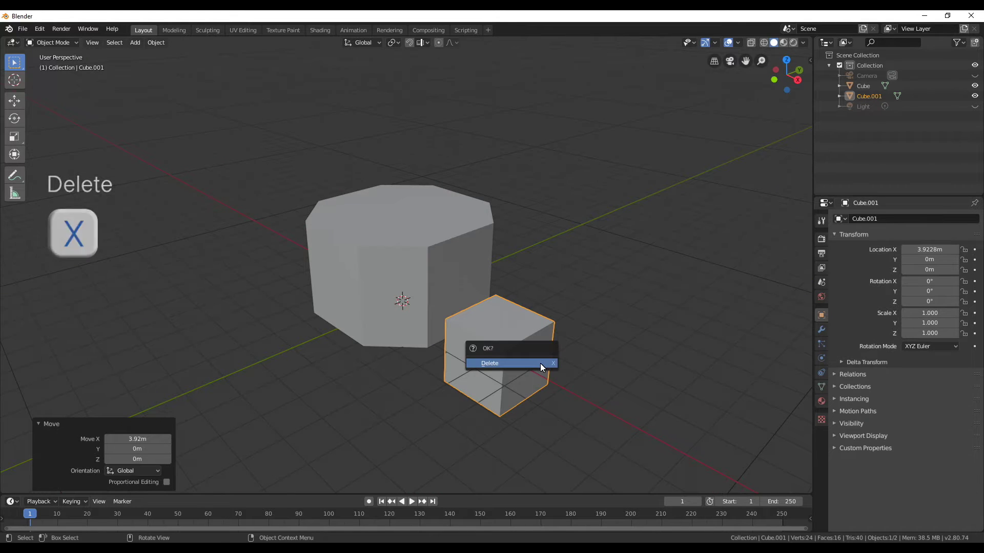
left_click(540, 364)
Step: In face select mode, select the eight-sided block's face on the positive X side and extrude it outward 2.5 m
middle_click_drag(540, 364, 418, 316)
key("Tab")
left_click(418, 316)
key("Tab")
middle_click_drag(546, 346, 512, 328)
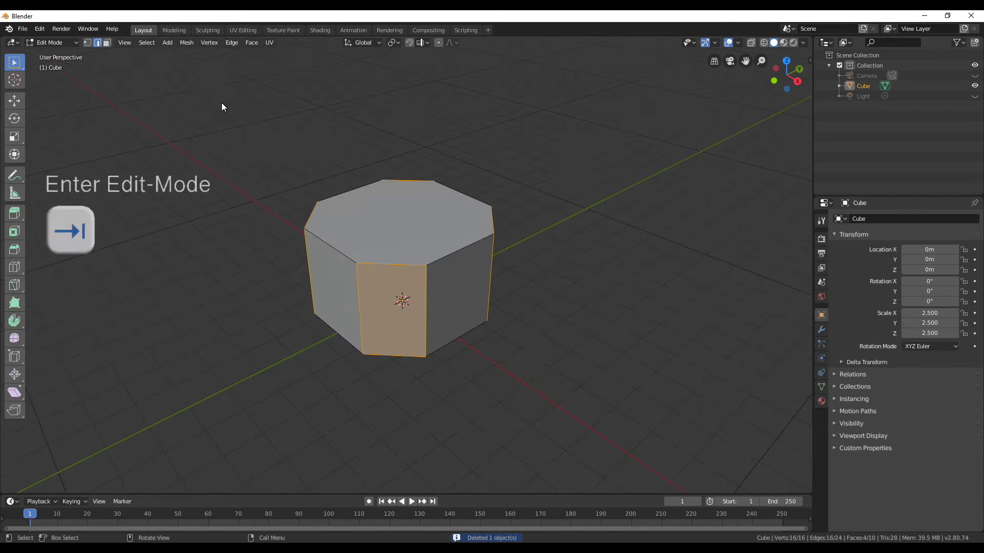
left_click(109, 45)
left_click(474, 327)
key("e")
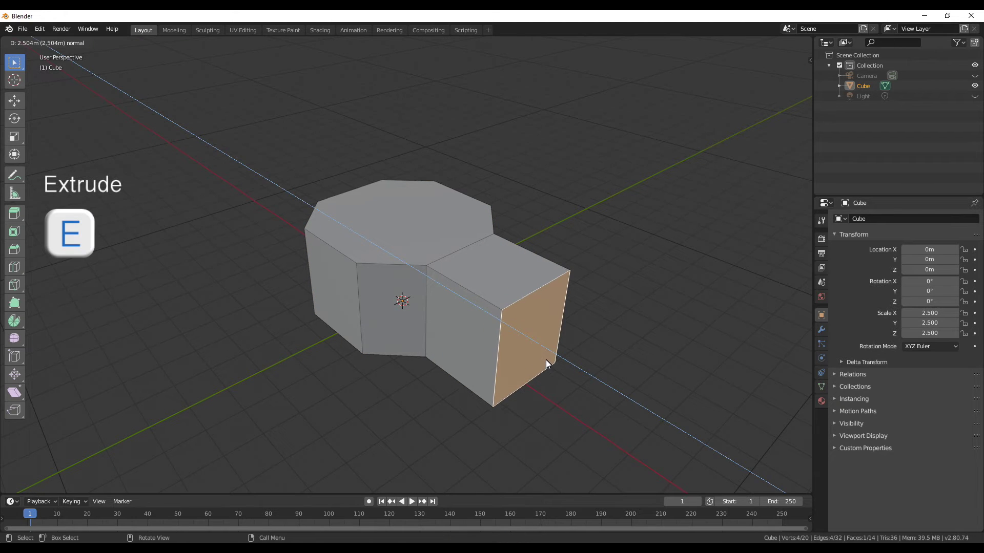
left_click(546, 360)
Step: Move the extruded section's end face about 0.62 m outward along the X axis
middle_click_drag(546, 360, 448, 400)
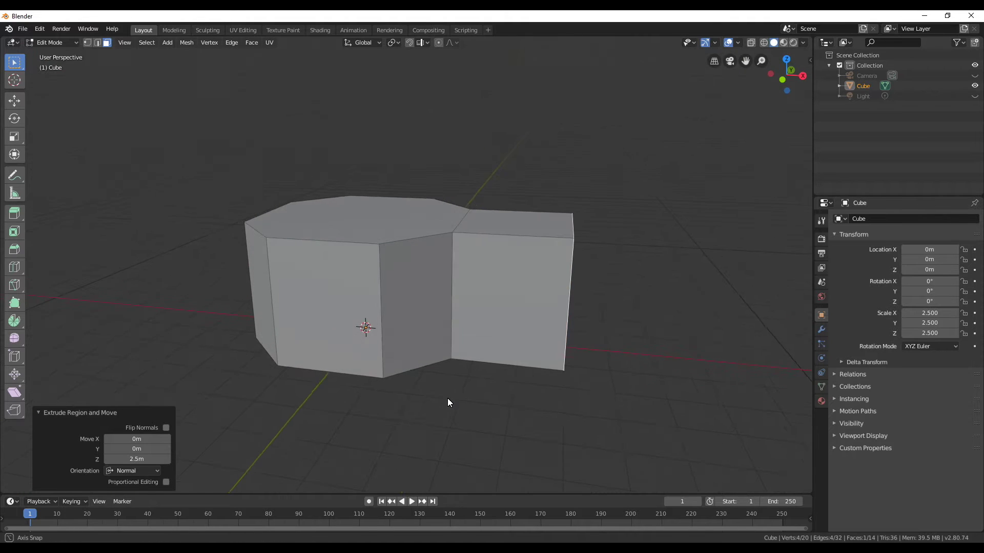
scroll(447, 399, "up", 2)
key("g")
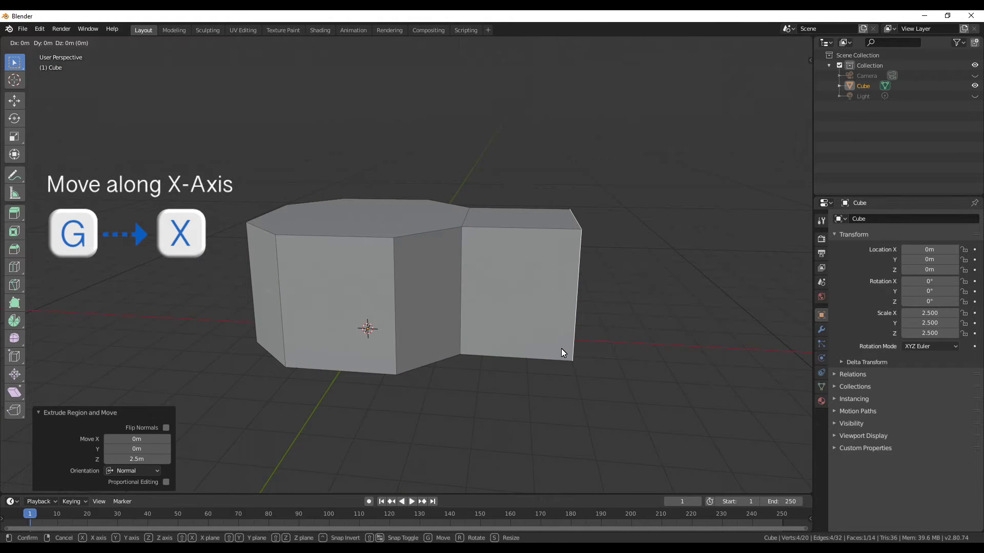
key("x")
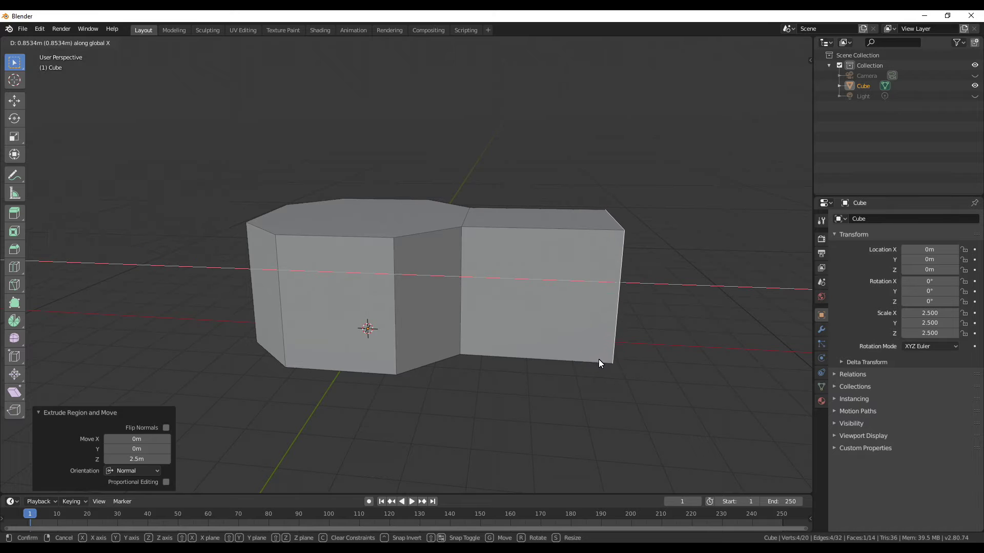
left_click(588, 360)
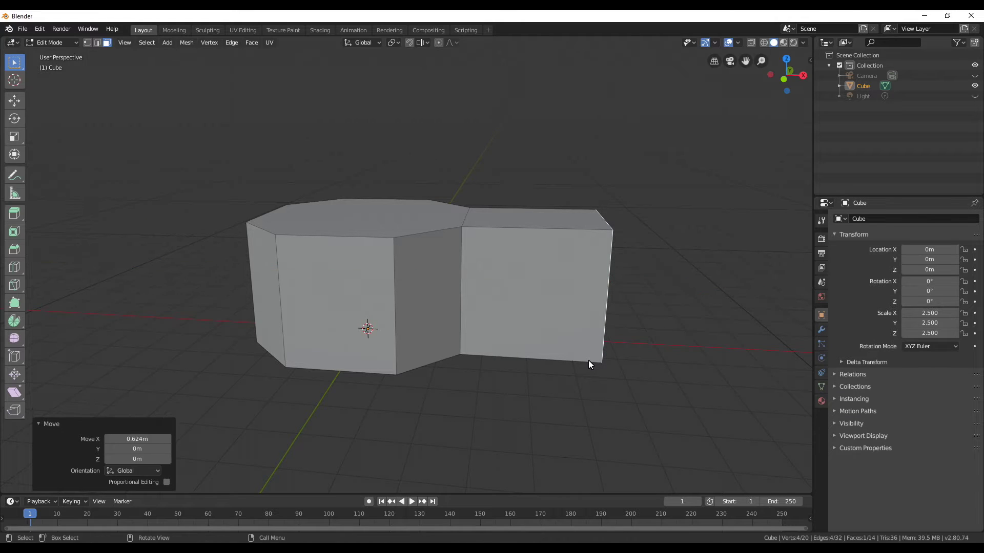
Step: Deselect everything, add one horizontal loop cut around the whole building and slide it down with a factor of about -0.5
middle_click_drag(589, 360, 451, 358)
key("alt+a")
middle_click_drag(485, 389, 510, 356)
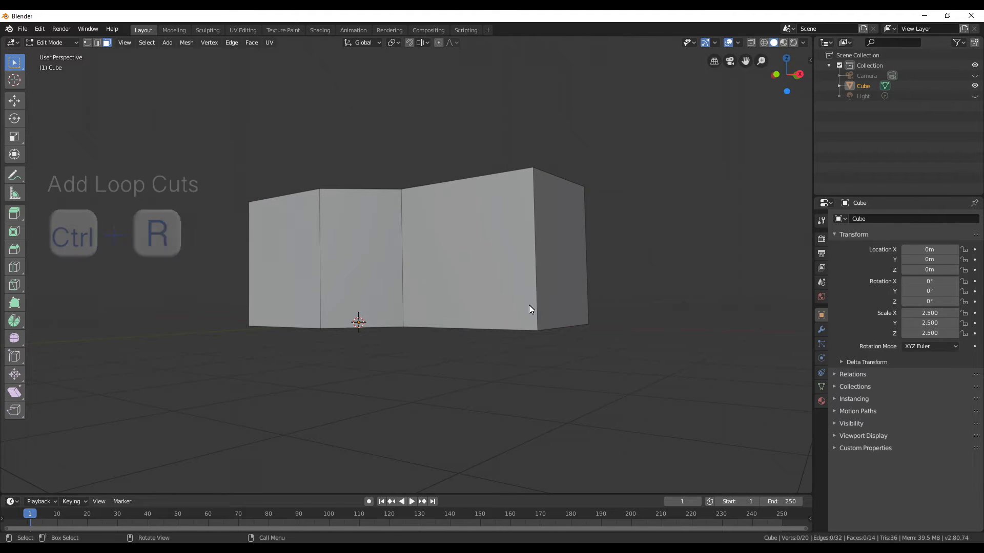
key("ctrl+r")
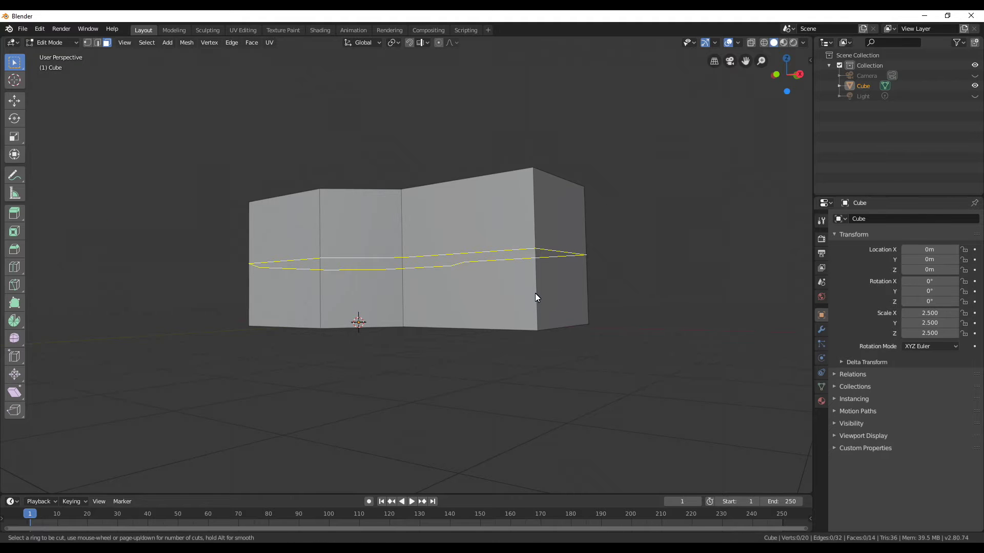
left_click(536, 296)
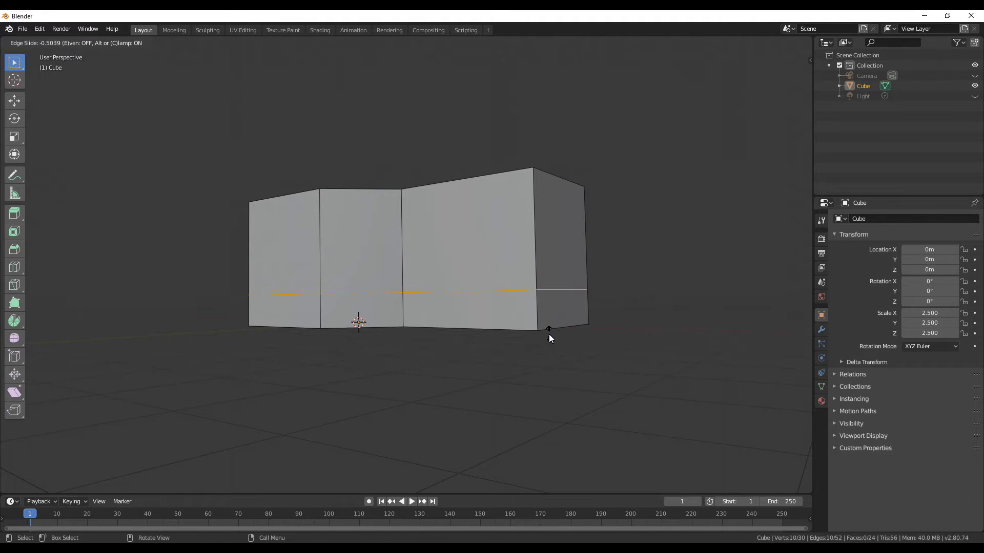
left_click(549, 334)
Step: Return to Object Mode, add a new cube and move it along the X axis beyond the extension's end
middle_click_drag(544, 330, 442, 301)
key("Tab")
key("shift+a")
mouse_move(448, 302)
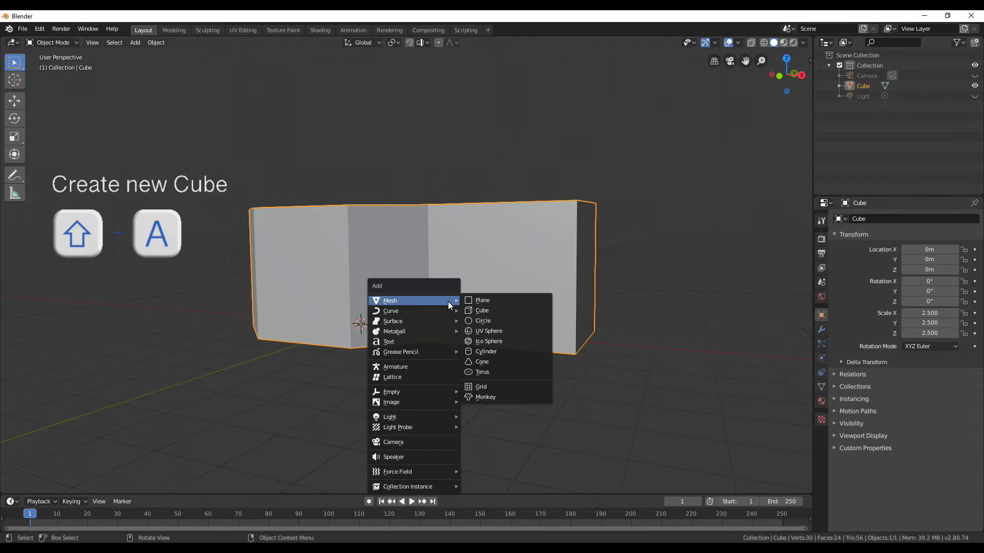
left_click(492, 309)
key("g")
key("x")
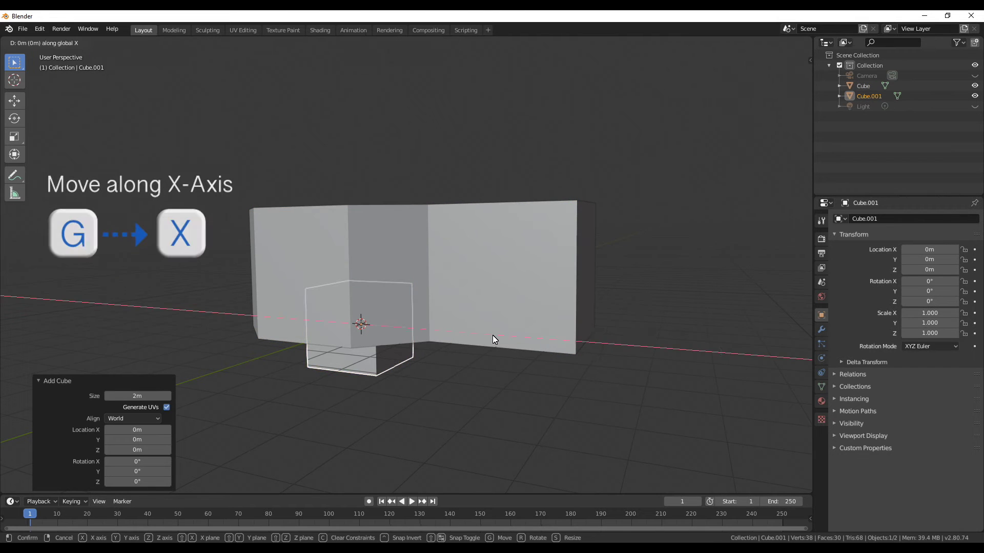
left_click(745, 367)
Step: Raise the new cube about 1.87 m along the Z axis
key("g")
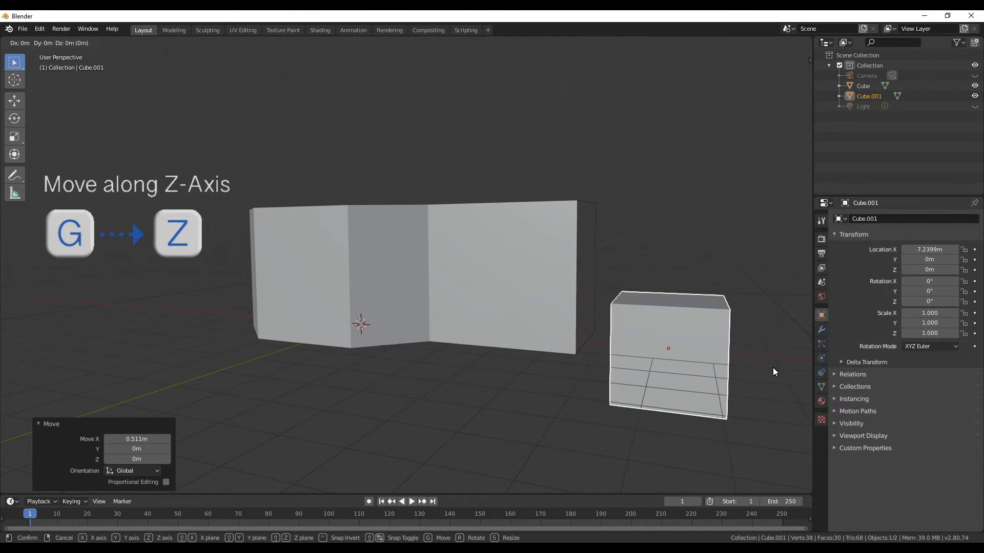
key("z")
left_click(792, 276)
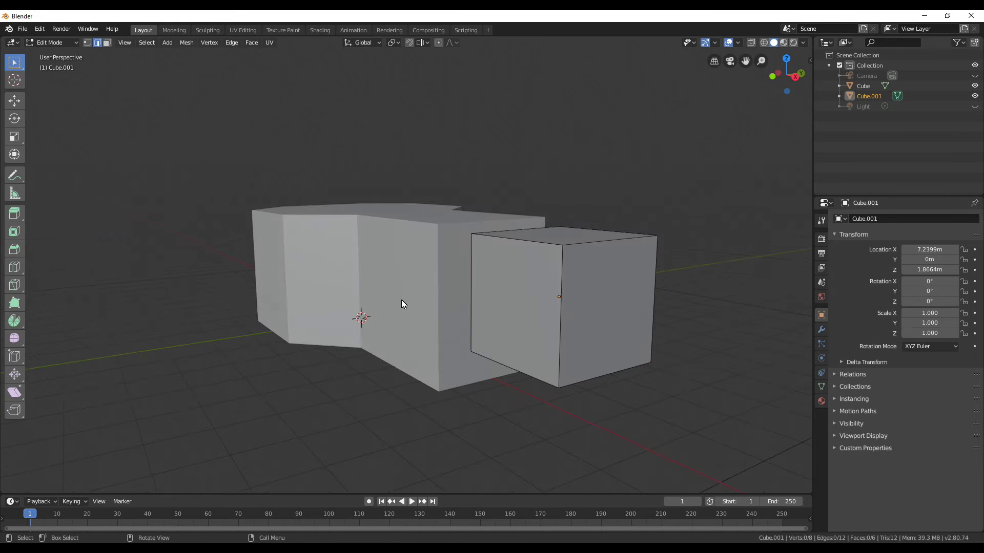
Step: Edit the main building mesh and add two evenly spaced horizontal loop cuts between the low edge loop and the base
left_click(436, 340)
key("Tab")
middle_click_drag(448, 339, 473, 332)
key("ctrl+r")
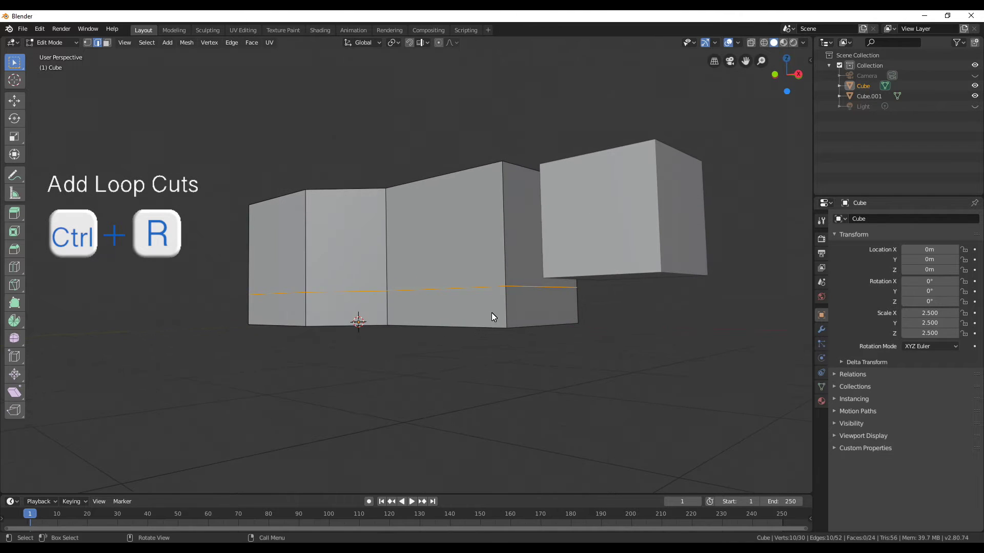
key("ctrl+r")
scroll(494, 312, "up", 1)
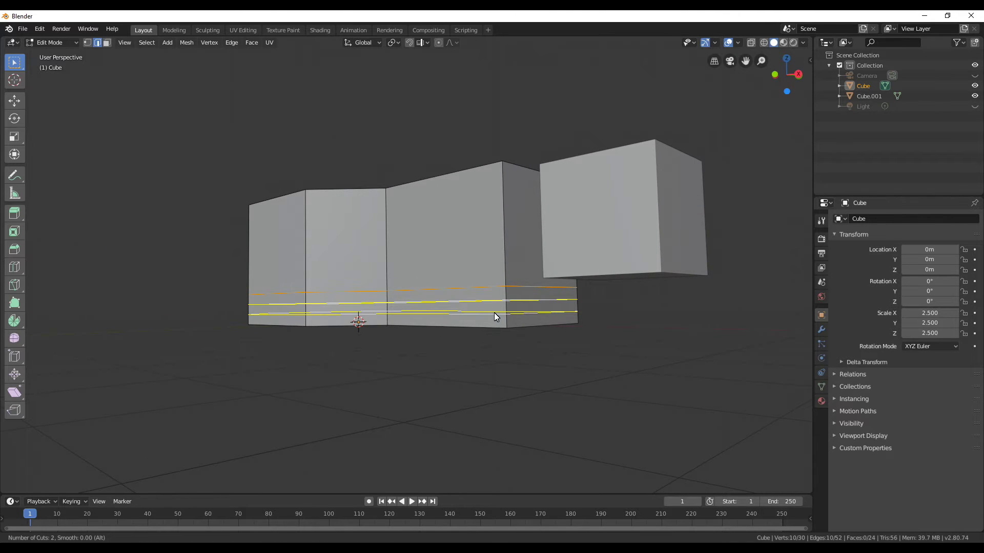
left_click(494, 312)
right_click(494, 312)
Step: Knife two parallel cuts across the octagonal top along the Y direction, each joining a pair of opposite corners
middle_click_drag(494, 313, 516, 342)
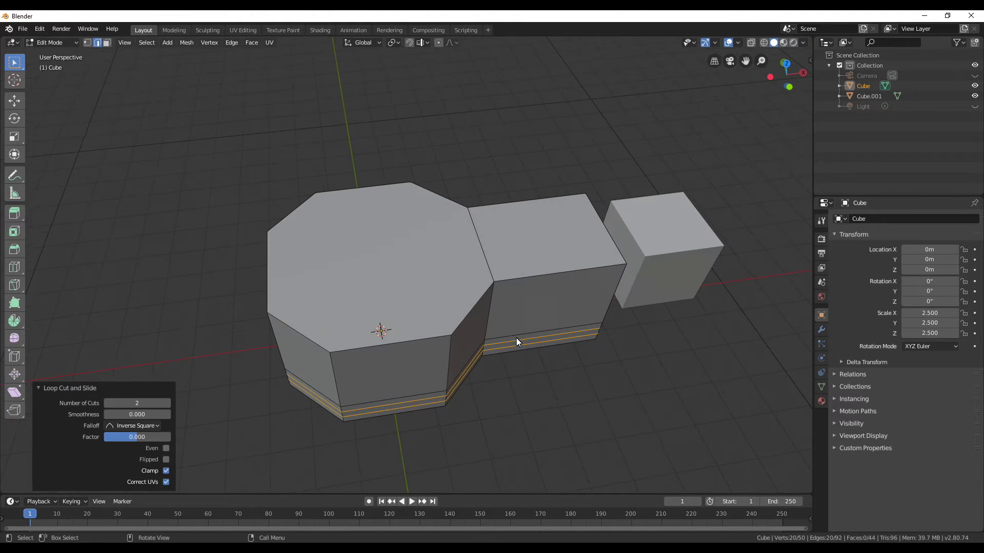
key("k")
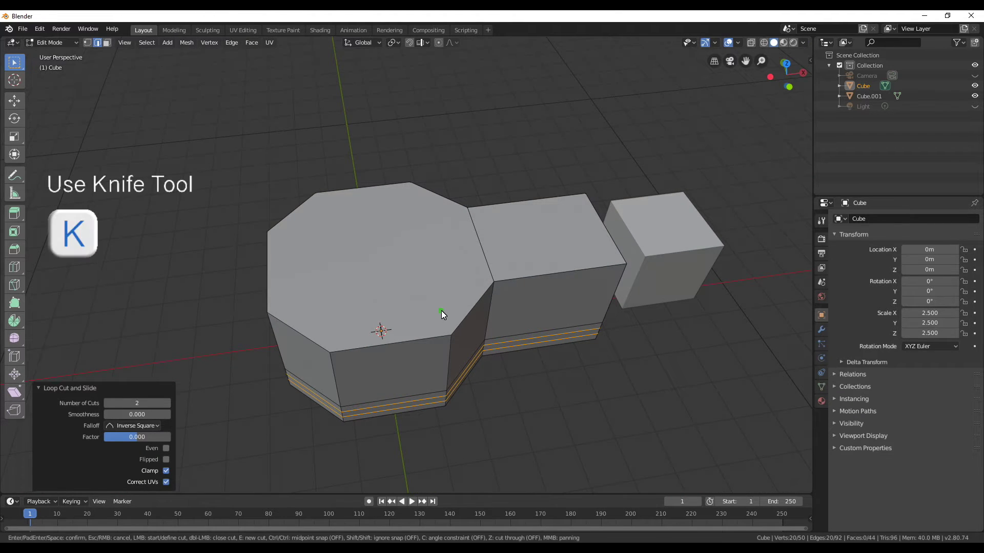
left_click(451, 336)
left_click(413, 186)
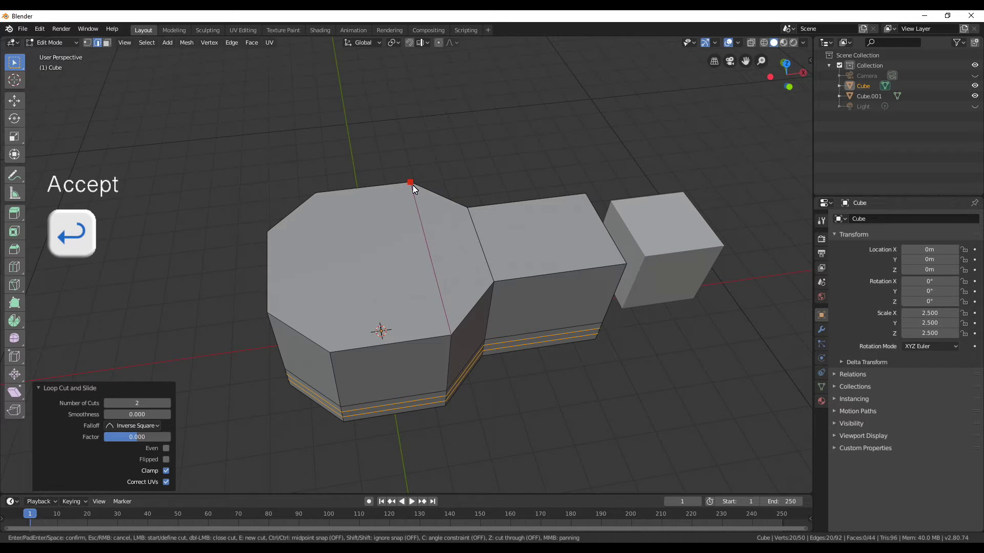
key("Return")
key("k")
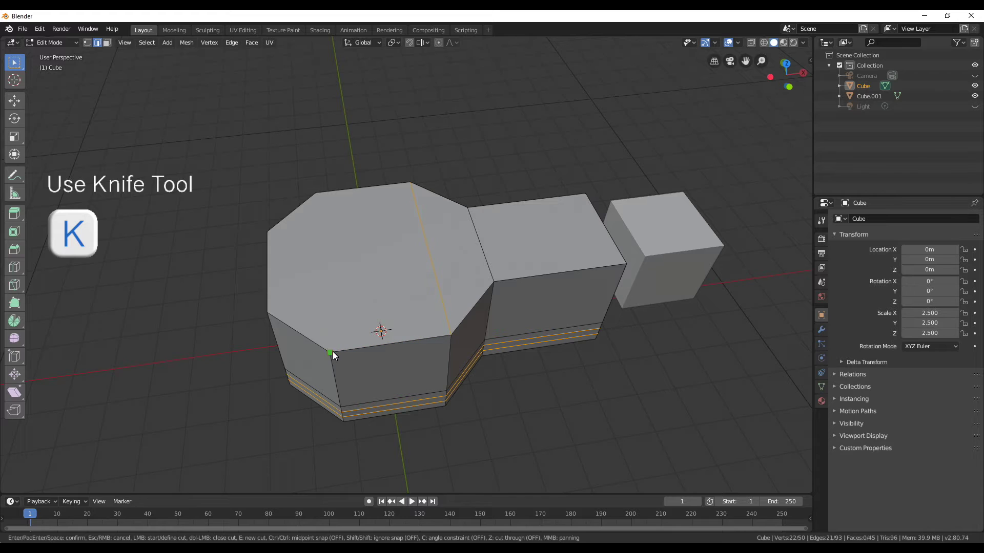
left_click(330, 353)
left_click(316, 194)
key("Return")
Step: Add one centred lengthwise loop cut along the X direction through the octagon and its extension
key("ctrl+r")
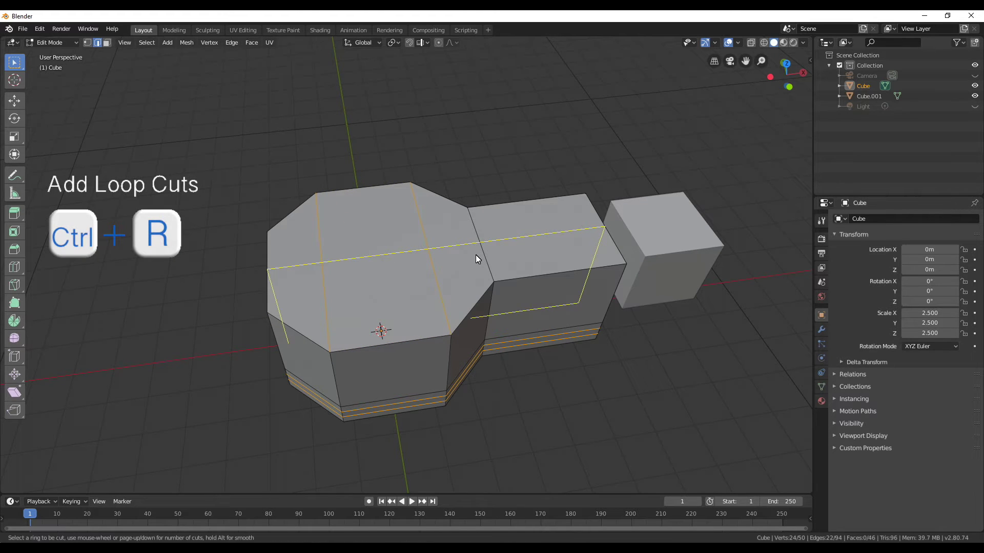
left_click(476, 255)
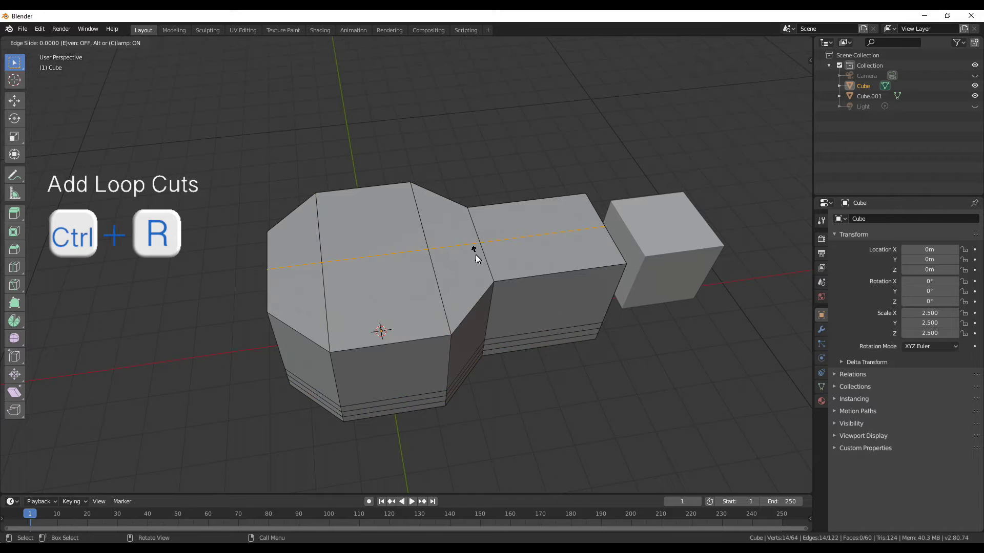
left_click(475, 255)
Step: Add a straight lengthwise loop cut between the centre line and the positive Y side, with the Even option on
key("ctrl+r")
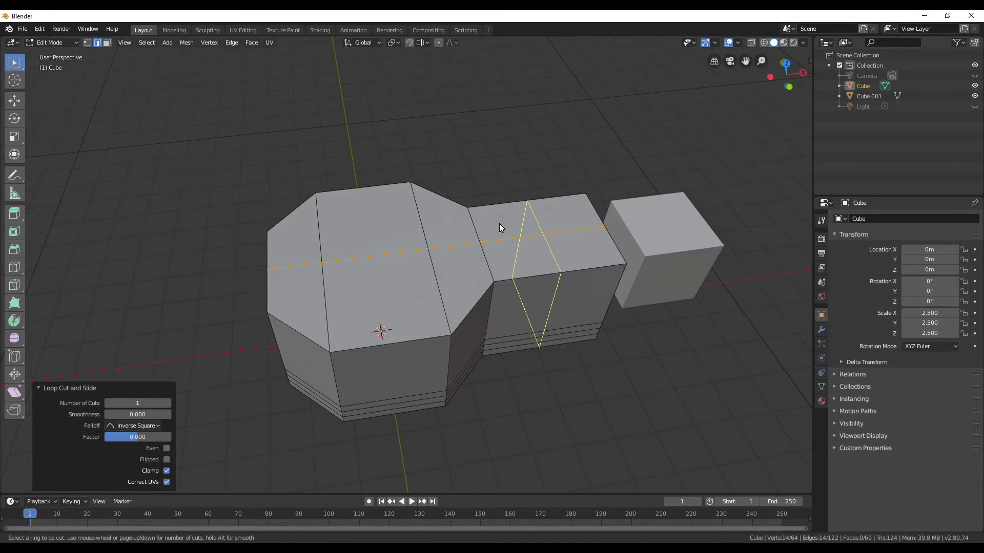
left_click(475, 228)
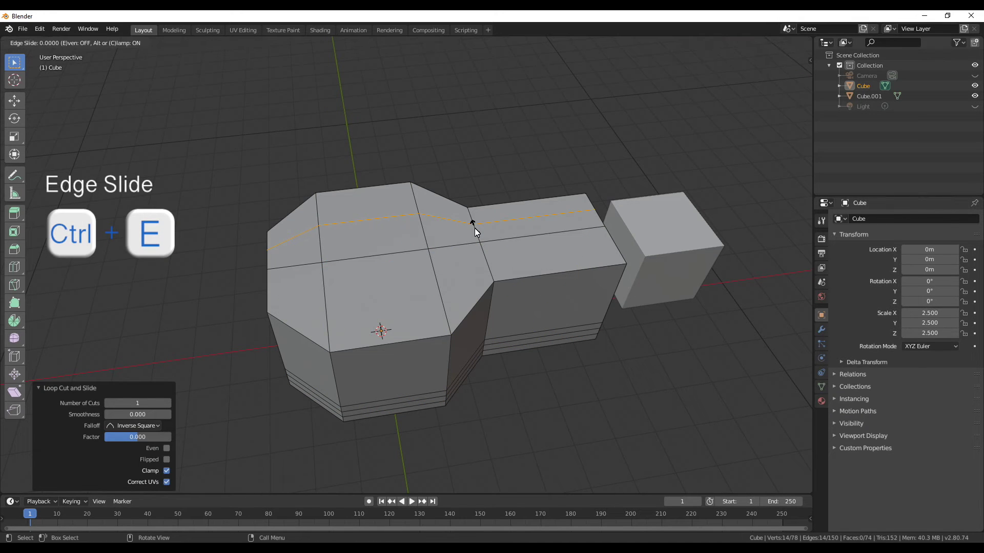
key("e")
key("f")
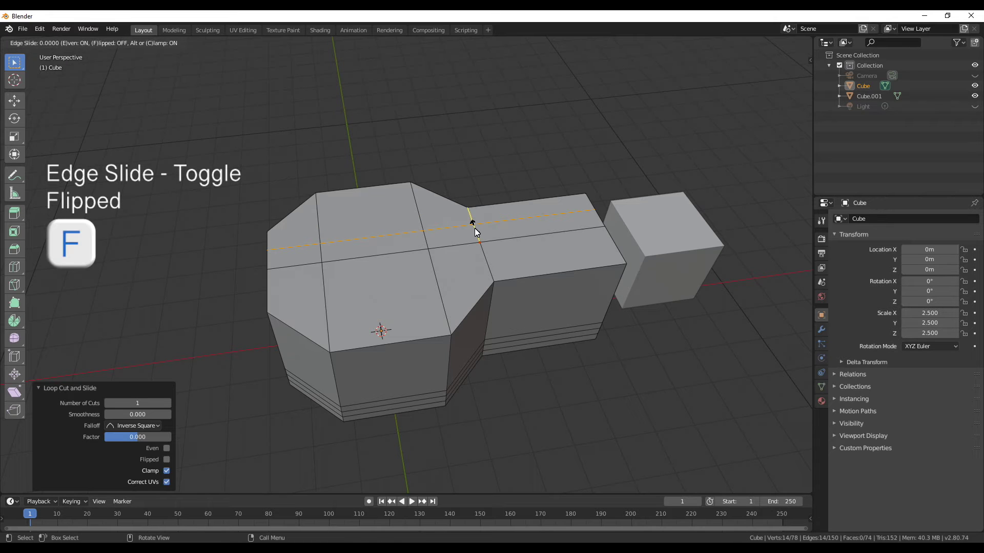
key("ctrl+r")
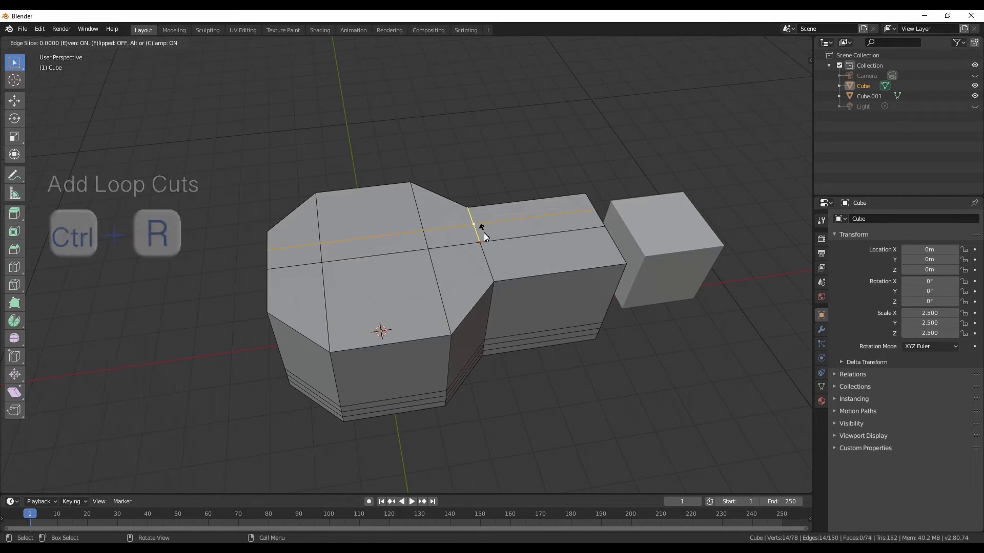
left_click(484, 232)
left_click(484, 232)
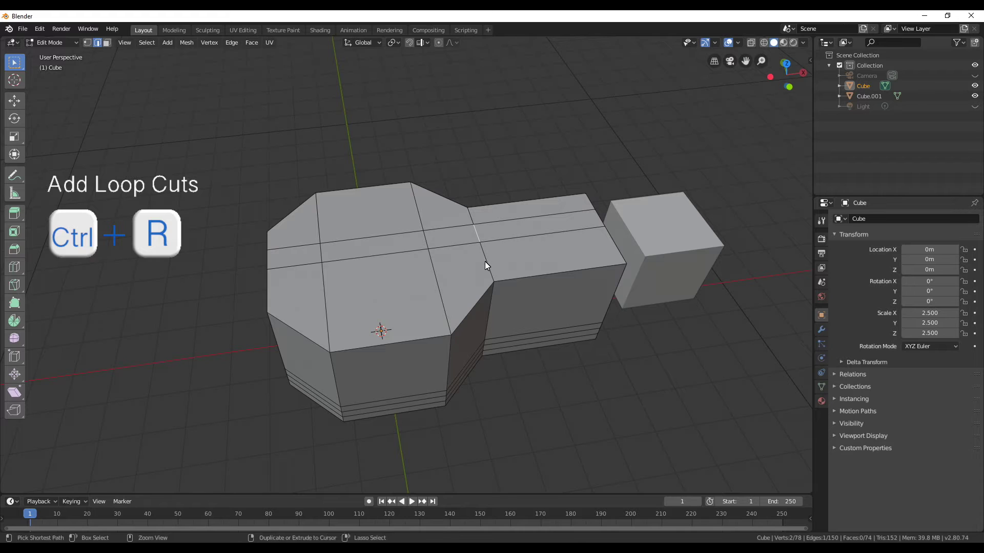
Step: Add a matching straight lengthwise loop cut between the centre line and the negative Y side, with Even on
key("ctrl+r")
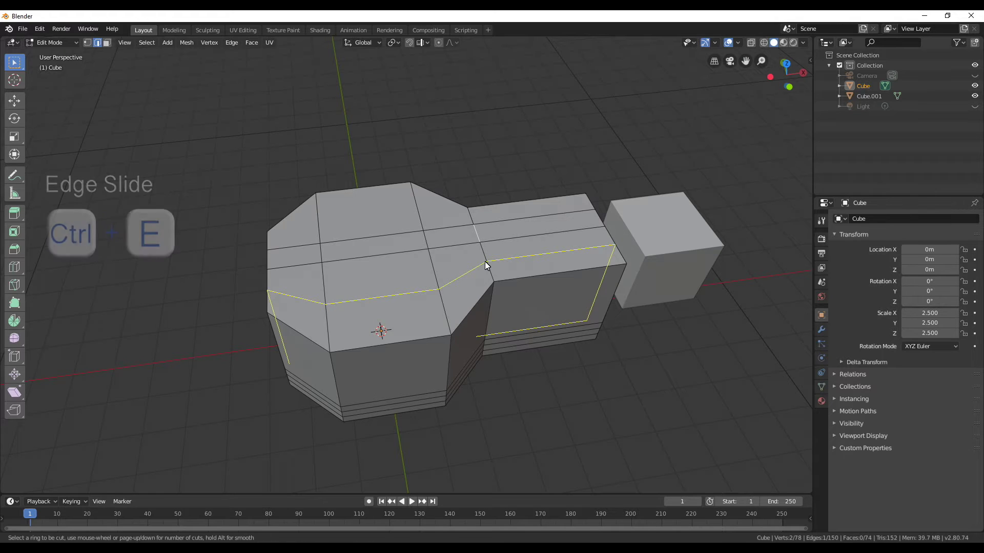
left_click(490, 264)
key("e")
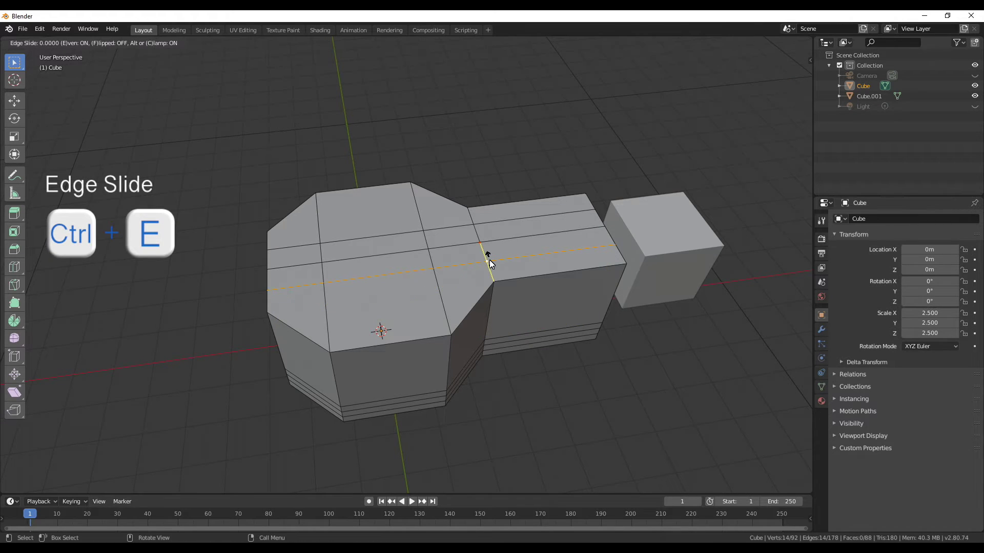
left_click(489, 260)
left_click(576, 290)
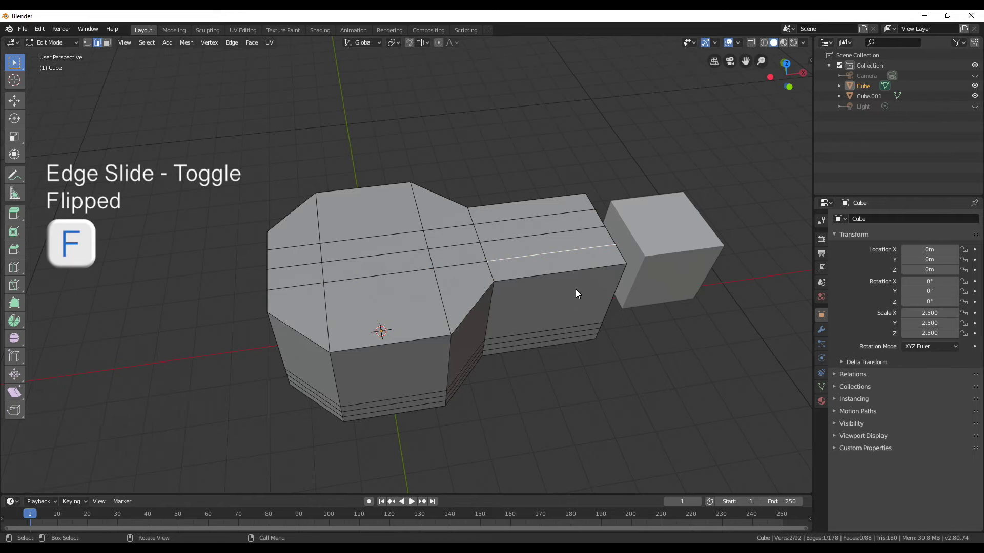
Step: Select both outer lengthwise edge loops beside the centre line and scale them along the Y axis
middle_click_drag(576, 291, 441, 301)
left_click(413, 315, "alt")
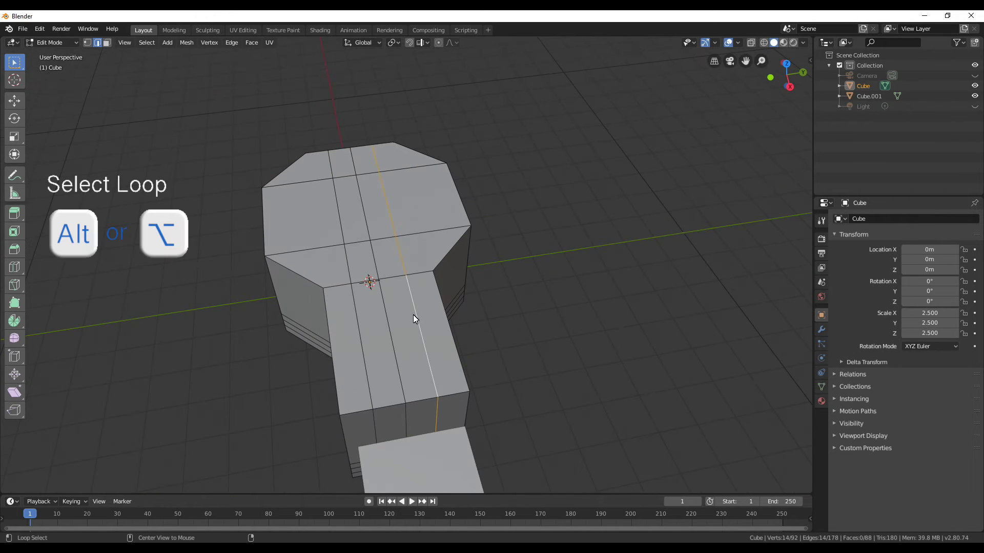
left_click(364, 322, "alt+shift")
key("s")
key("y")
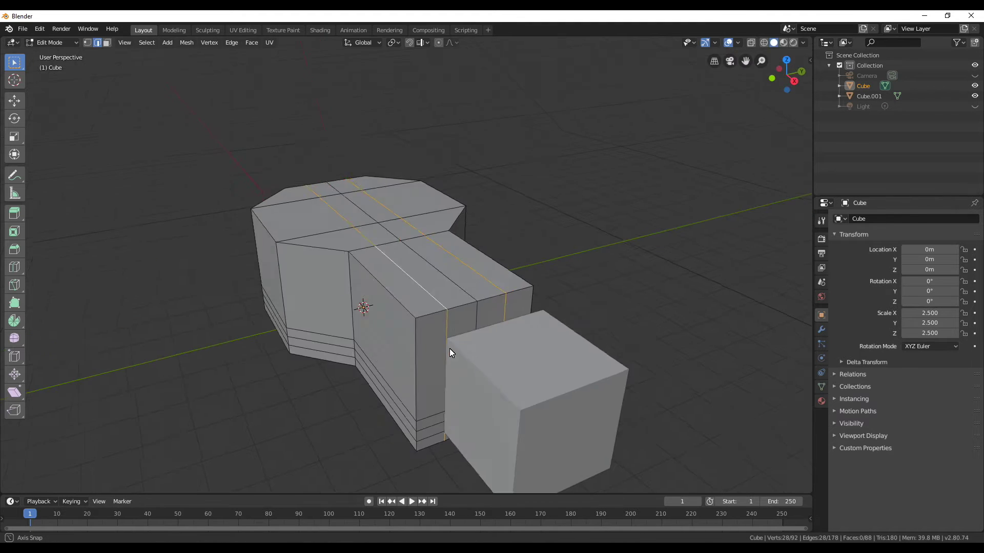
Step: Select the three base face loops in face mode, leaving out the two central top-row faces at the extension's front
middle_click_drag(450, 349, 511, 318)
key("3")
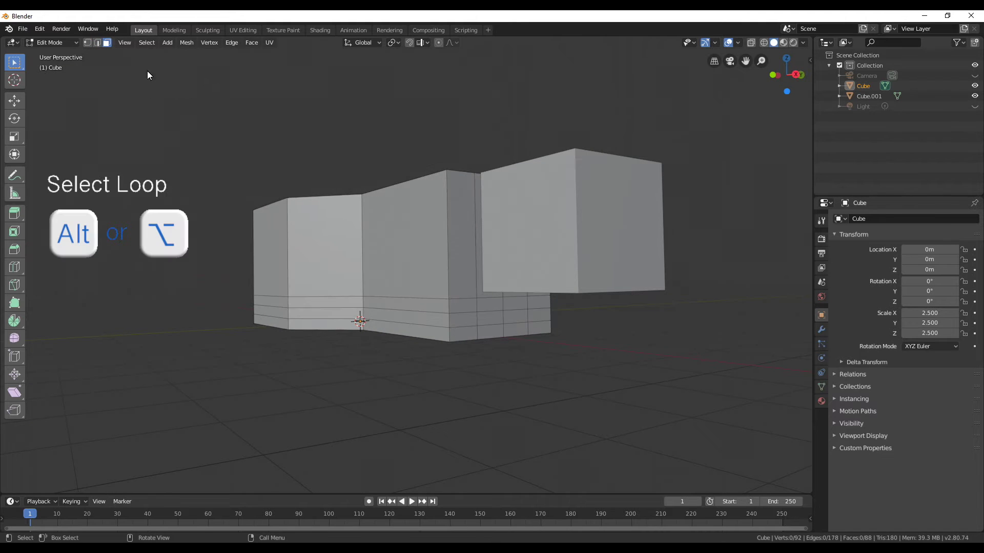
left_click(450, 305, "alt")
left_click(451, 319, "alt+shift")
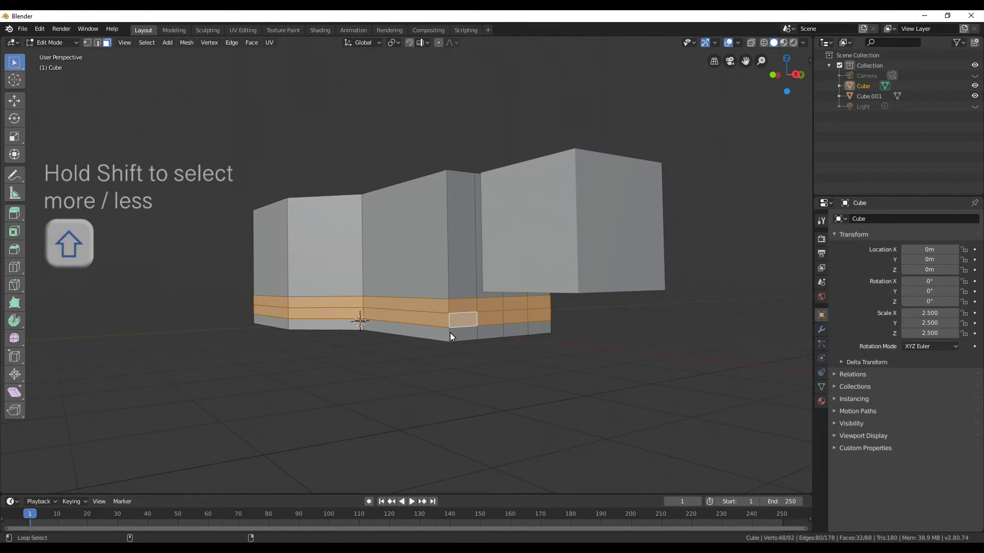
left_click(450, 337, "alt+shift")
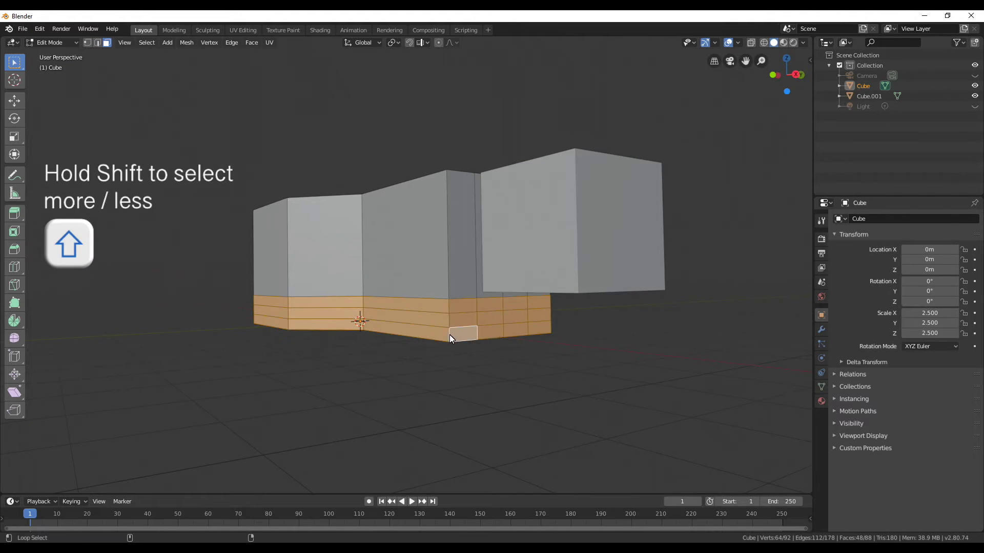
left_click(492, 305, "shift")
Step: Inset the selected base band faces with 0 m thickness and a depth of 0.1 m
key("i")
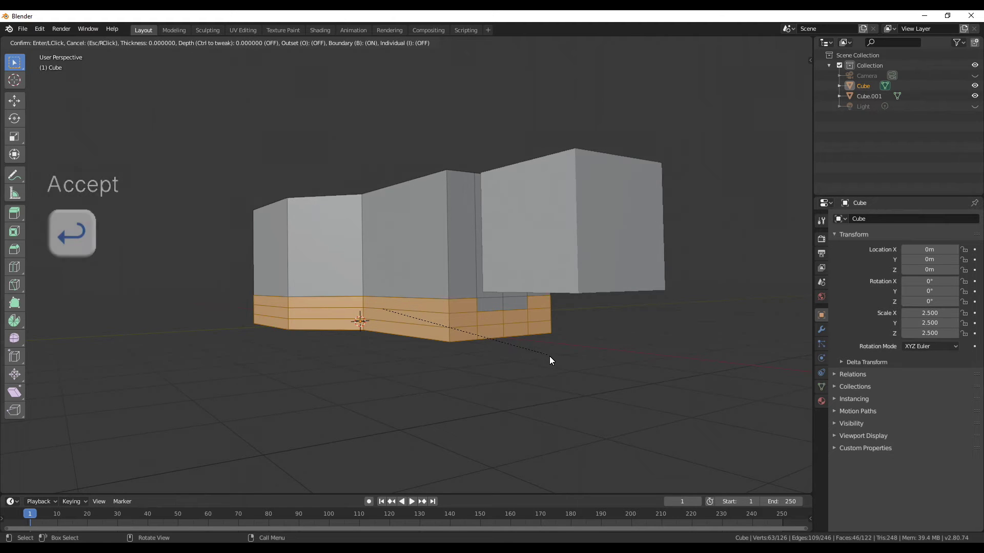
key("Return")
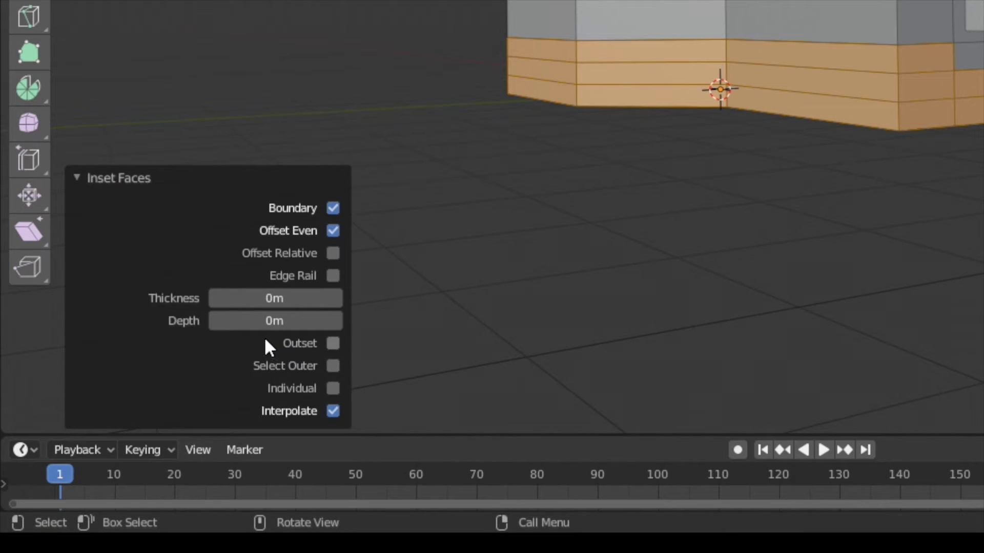
left_click(297, 321)
type("0.1")
key("Return")
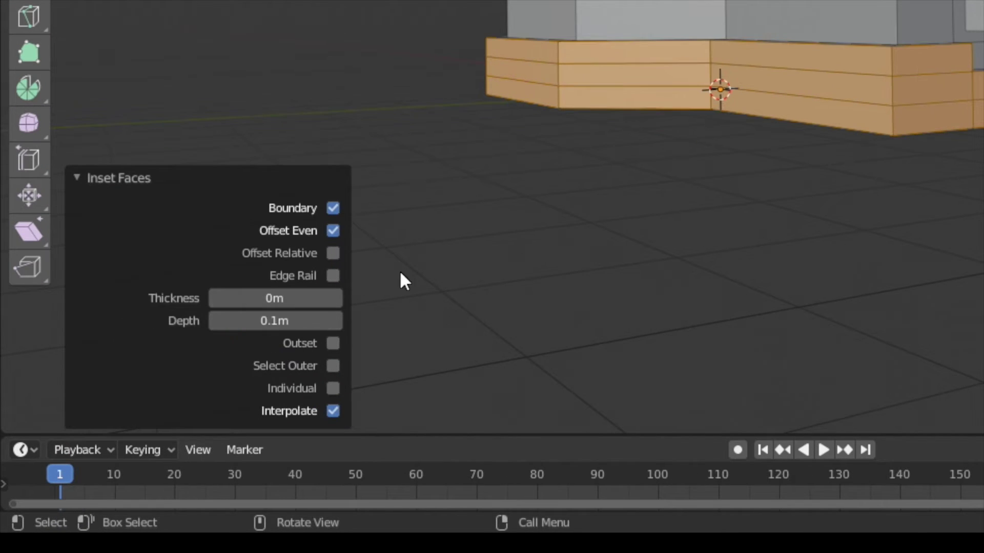
Step: Set the base inset depth to 0.05 m
middle_click_drag(399, 278, 461, 333)
left_click_drag(279, 325, 230, 330)
left_click(277, 321)
type("0.05")
key("Return")
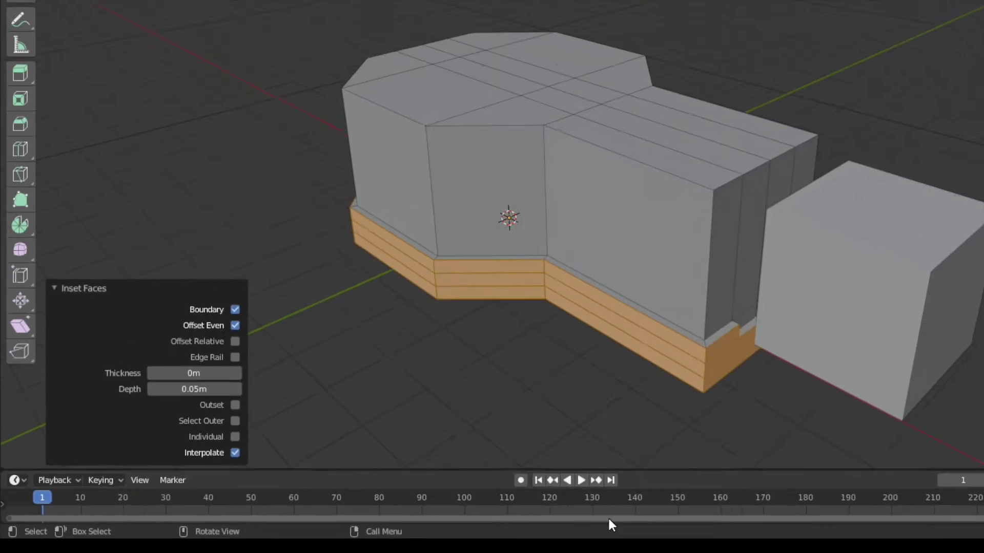
Step: Select the four central faces of the lower two base bands at the front and extrude them about 0.058 m along X
middle_click_drag(615, 369, 573, 322)
left_click(422, 290)
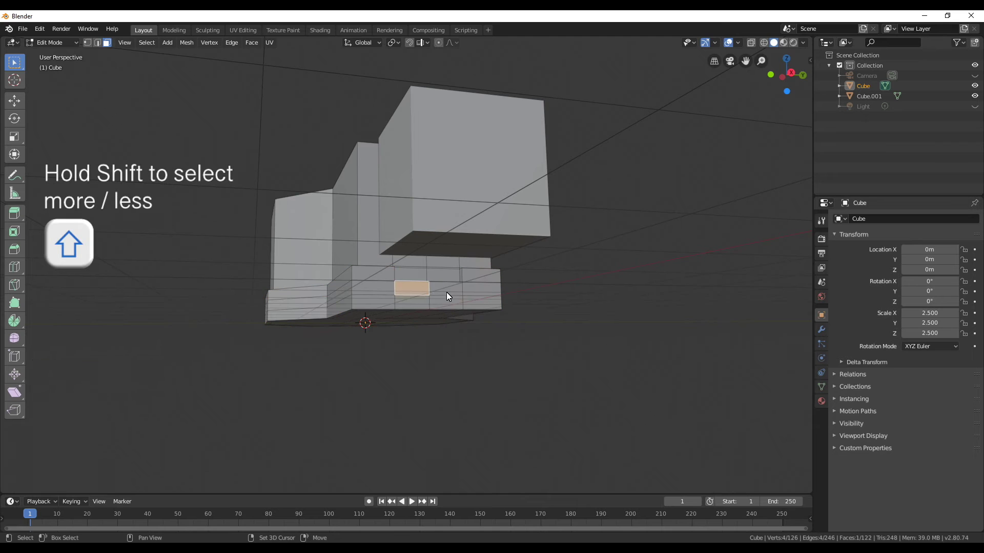
left_click(446, 291, "shift")
left_click(442, 302, "shift")
left_click(422, 302, "shift")
middle_click_drag(423, 352, 438, 361)
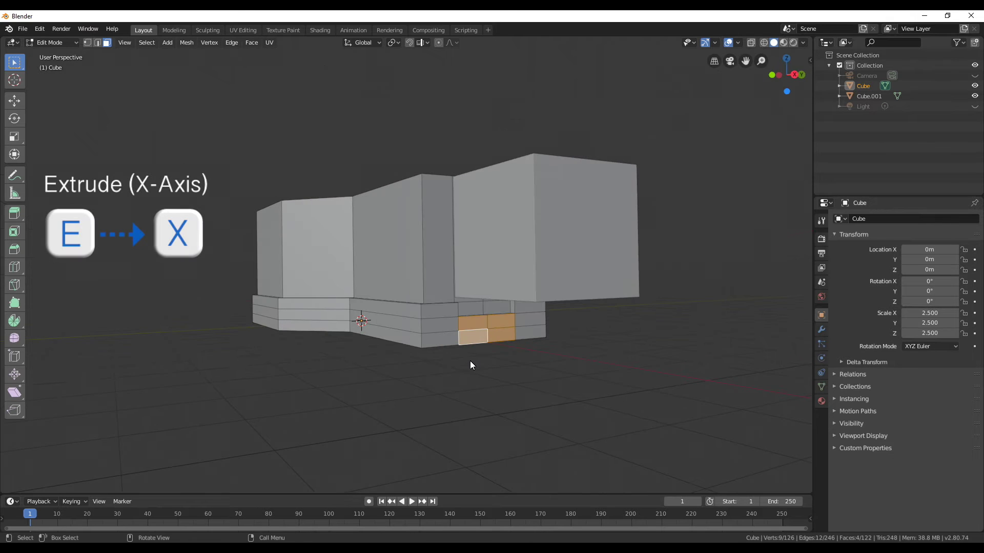
type("ex0.058")
key("Return")
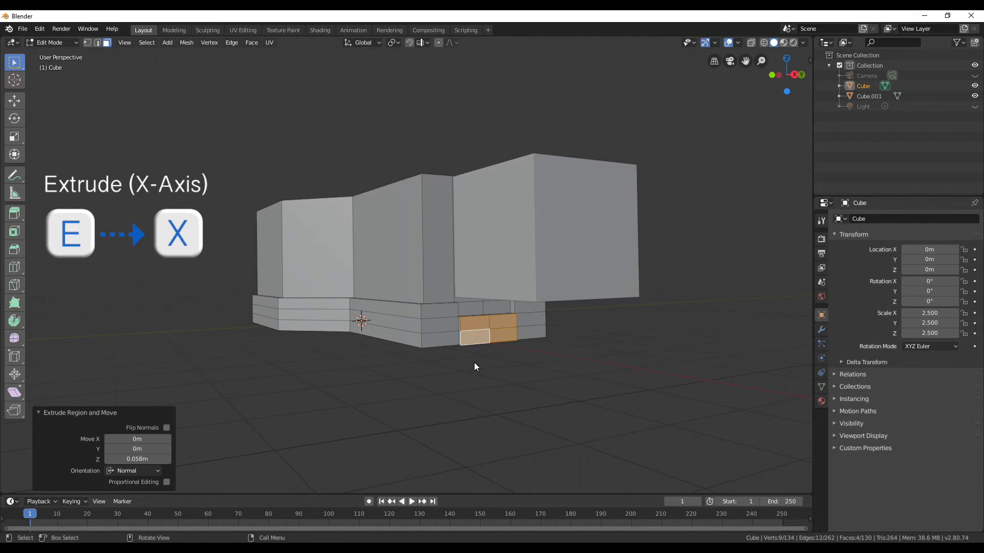
Step: Set the extrusion distance of the four front step faces to 0.1 m
middle_click_drag(474, 361, 528, 355)
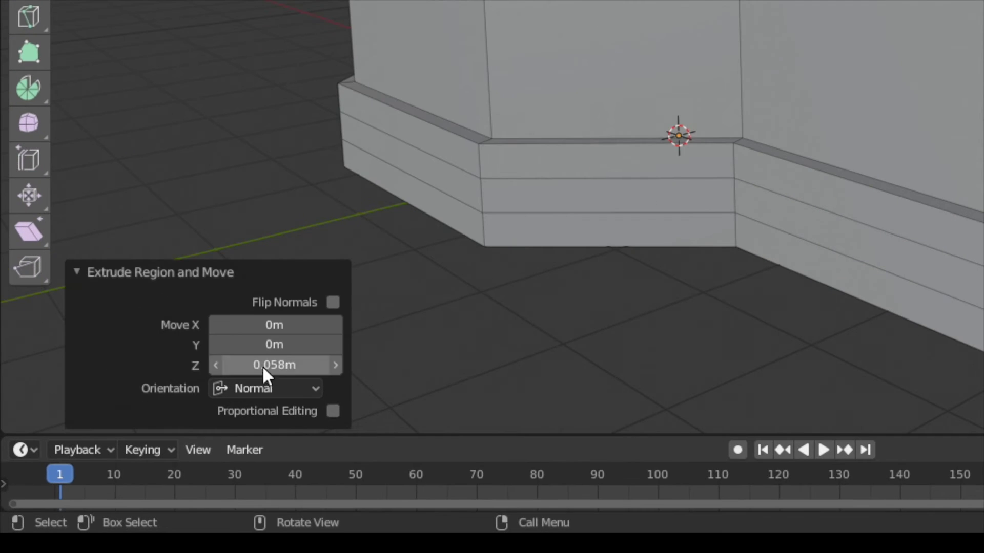
left_click(134, 460)
type("0.1")
key("Return")
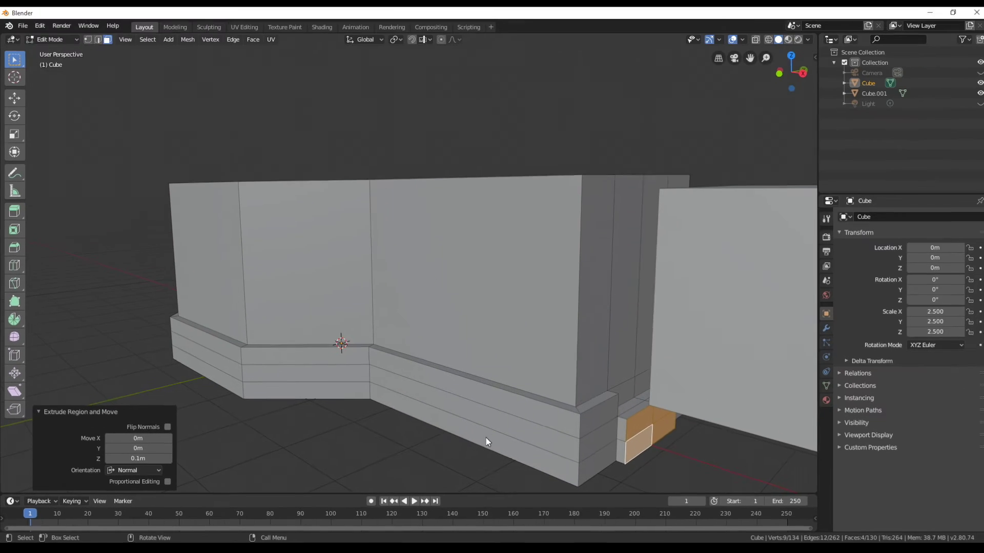
Step: Move the four extruded step faces about 0.09 m outward along the X axis
middle_click_drag(487, 439, 626, 413)
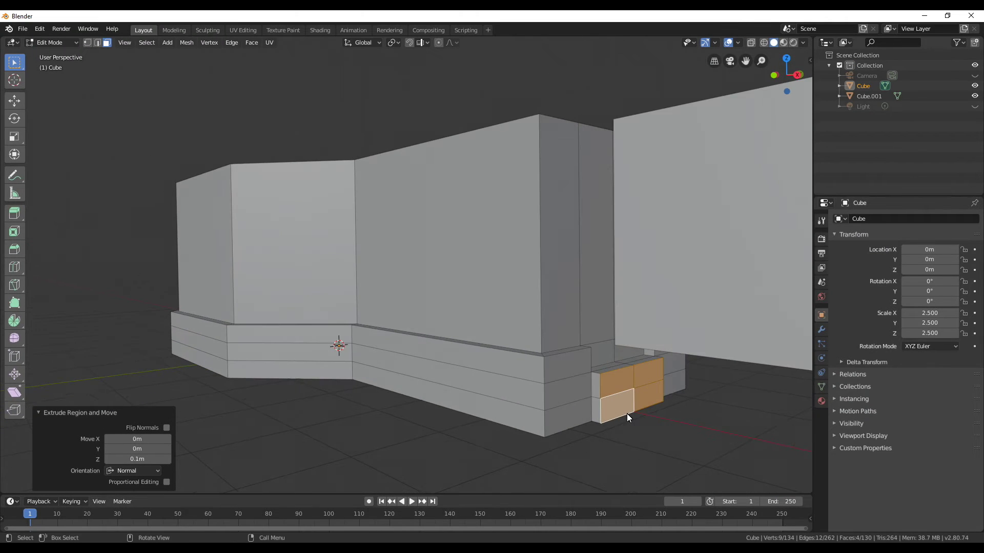
key("g")
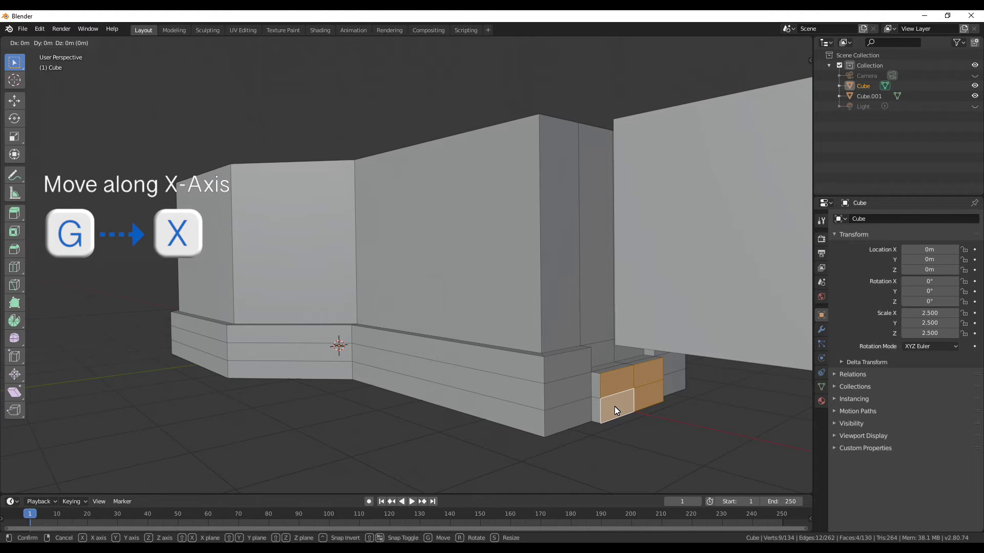
key("x")
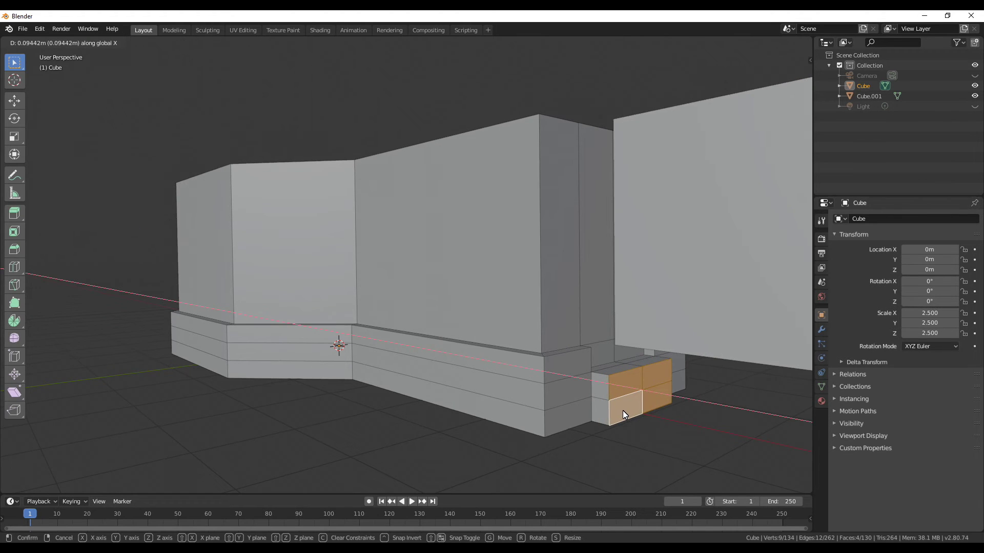
left_click(623, 411)
Step: Select the two lower front faces of the step block and extrude them about 0.253 m along X as a lower step
left_click(632, 414)
left_click(664, 402)
left_click(624, 409, "shift")
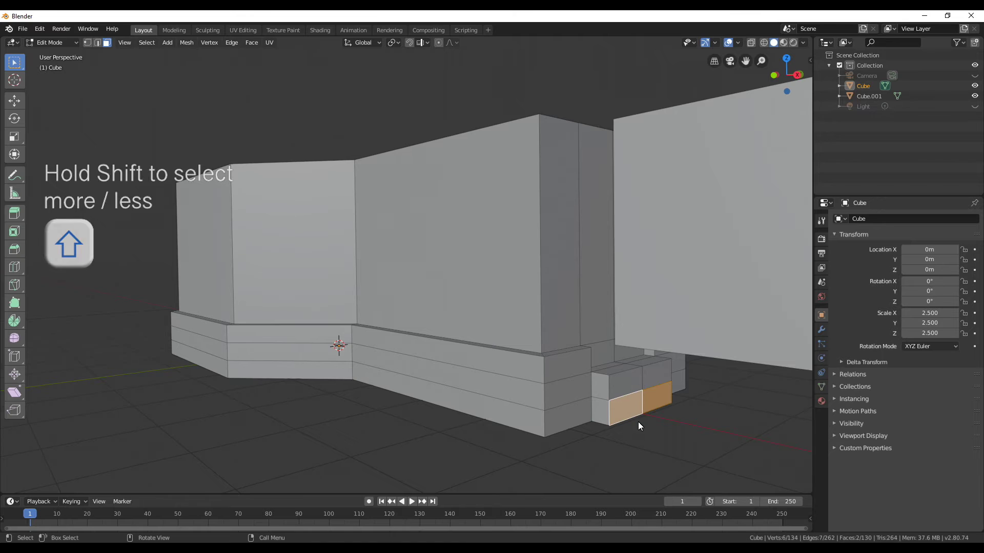
key("e")
key("x")
left_click(657, 423)
middle_click_drag(657, 423, 588, 386)
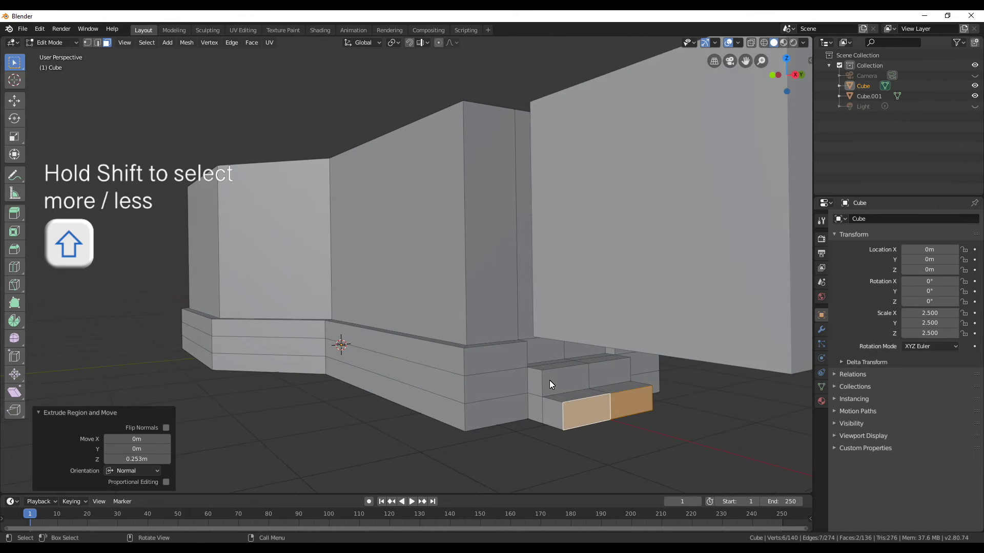
Step: Select the front faces of both steps, move them about 0.04 m outward along X, and clear the selection
left_click(551, 381)
left_click(603, 383, "shift")
left_click(595, 409, "shift")
left_click(619, 407, "shift")
key("g")
key("x")
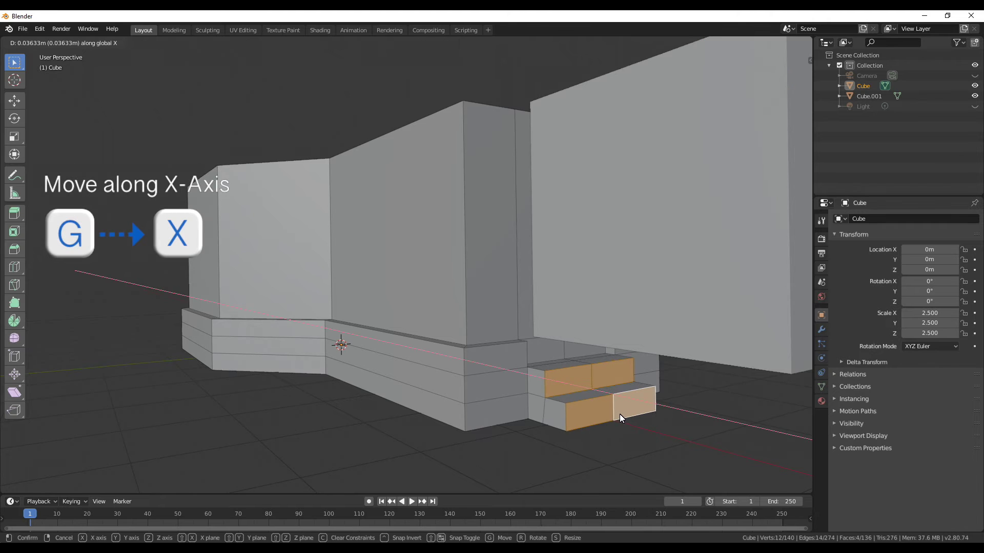
left_click(621, 415)
middle_click_drag(621, 415, 693, 383)
key("alt+a")
scroll(692, 382, "down", 5)
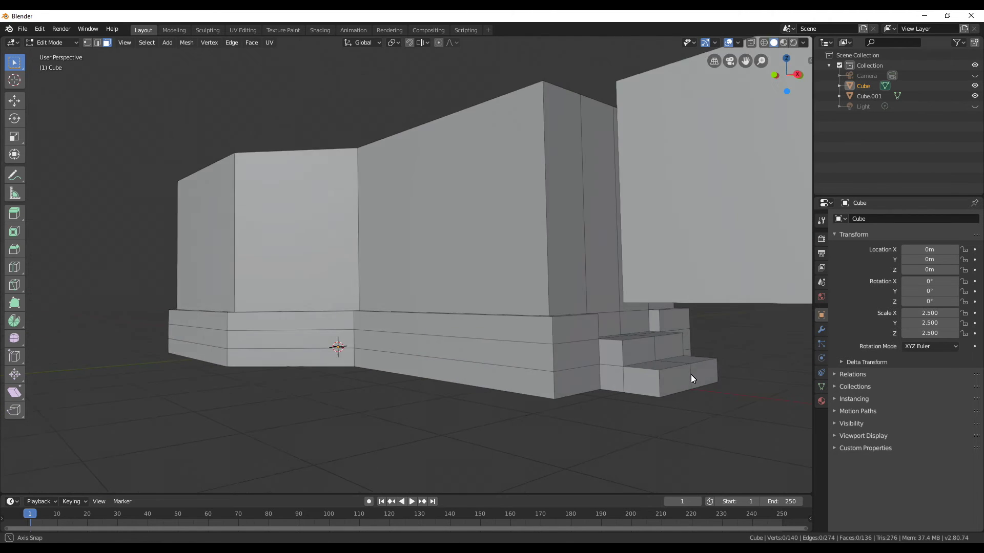
Step: Delete the separate tower cube in front of the chapel in Object Mode and select the chapel body
key("Tab")
left_click(537, 268)
middle_click_drag(562, 273, 447, 300)
key("x")
left_click(581, 280)
left_click(456, 302)
Step: Enter Edit Mode on the chapel body and circle-select all top faces of the octagon and its extension
key("Tab")
middle_click_drag(274, 204, 287, 260)
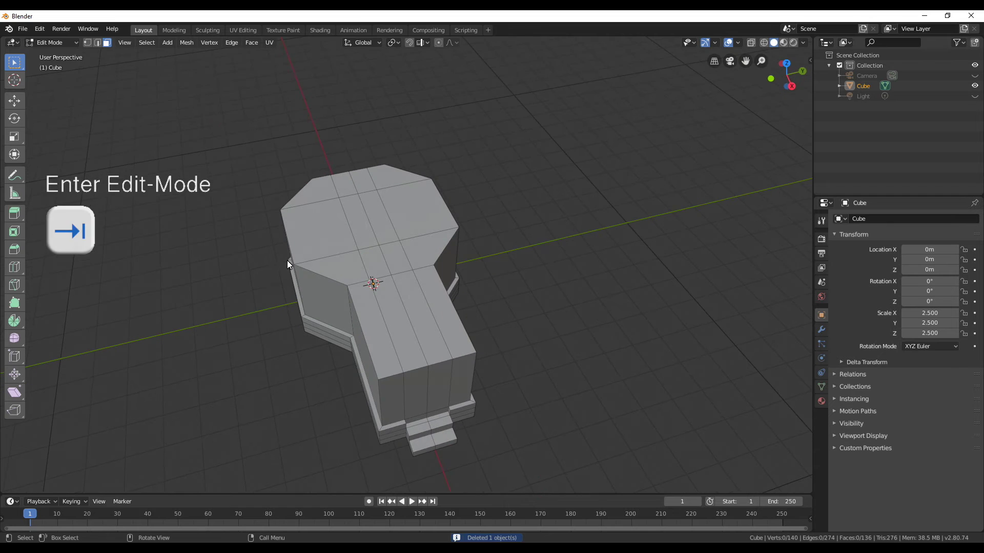
key("c")
left_click(380, 303)
mouse_move(380, 303)
left_mouse_down()
mouse_move(411, 285)
mouse_move(403, 234)
mouse_move(376, 193)
mouse_move(327, 204)
mouse_move(346, 248)
left_mouse_up()
right_click(346, 260)
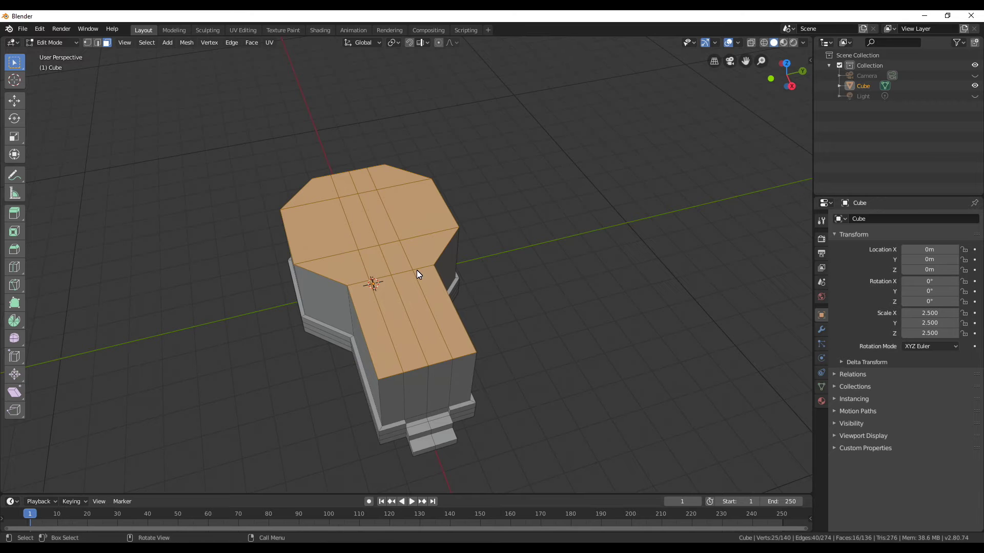
Step: Move the selected top faces upward along the Z axis to make the walls taller, and clear the selection
middle_click_drag(417, 269, 434, 253)
key("g")
key("z")
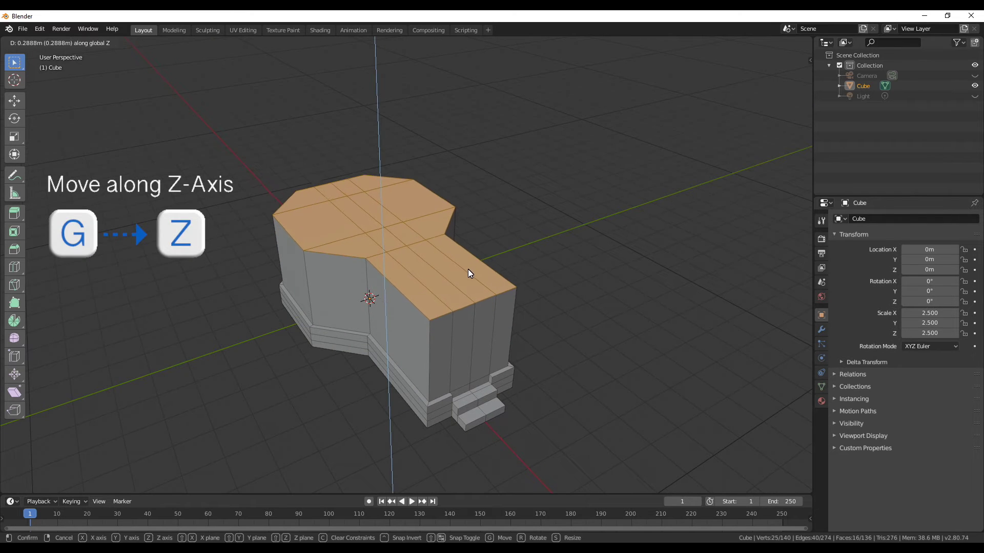
left_click(470, 262)
key("alt+a")
Step: Add one horizontal loop cut around the upper walls with a slide factor of about -0.56
middle_click_drag(514, 337, 343, 232)
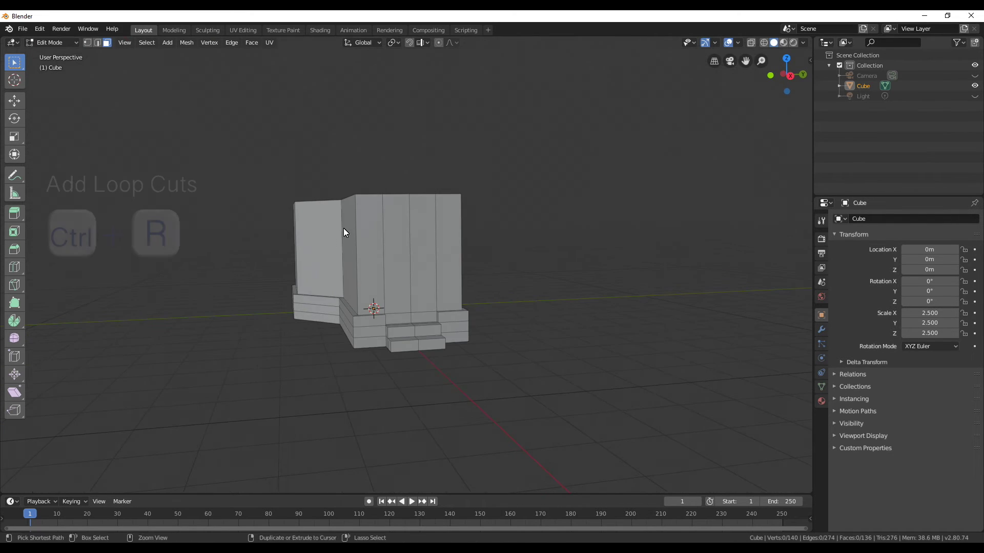
key("ctrl+r")
left_click(411, 188)
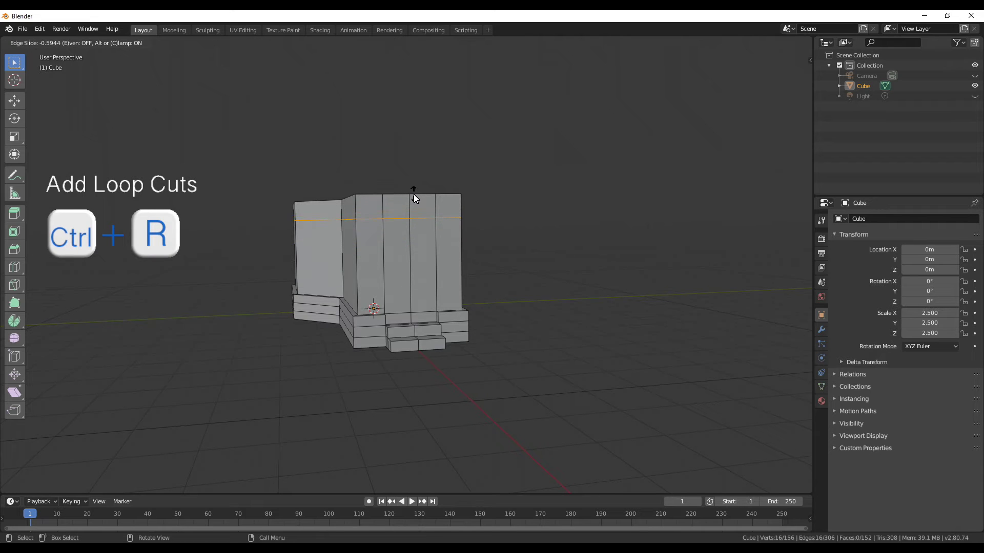
left_click(414, 195)
Step: Edge-slide the new horizontal loop slightly farther up the walls by a factor of about 0.186
scroll(418, 246, "up", 4)
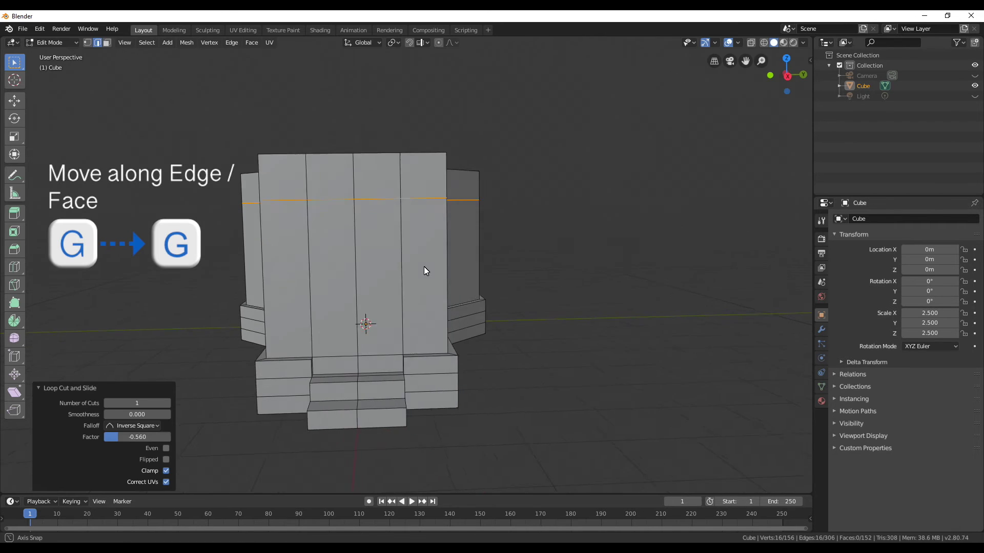
key("g")
key("g")
left_click(434, 252)
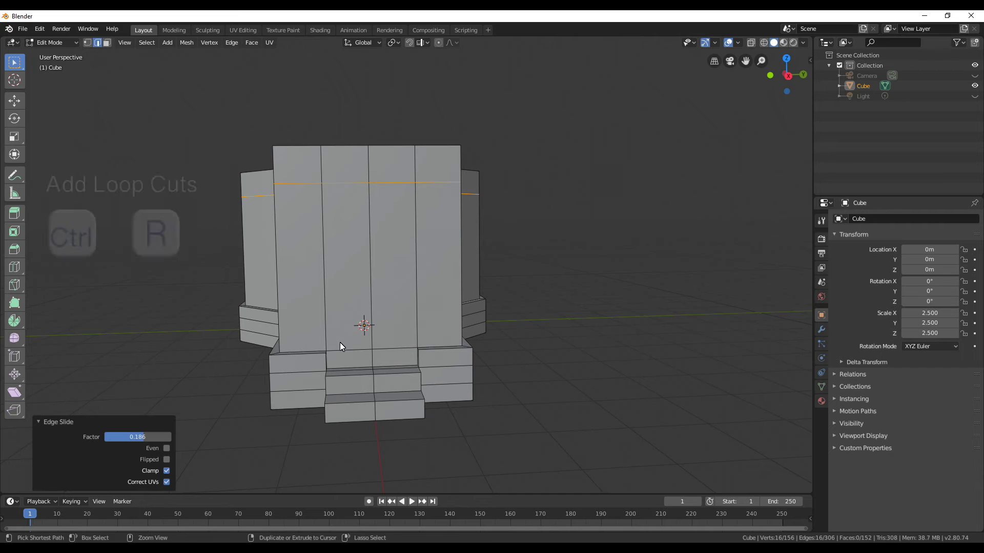
Step: Add two centred vertical loop cuts through the front wall and steps, one on each side of the centre line
key("ctrl+r")
left_click(343, 363)
right_click(343, 362)
key("ctrl+r")
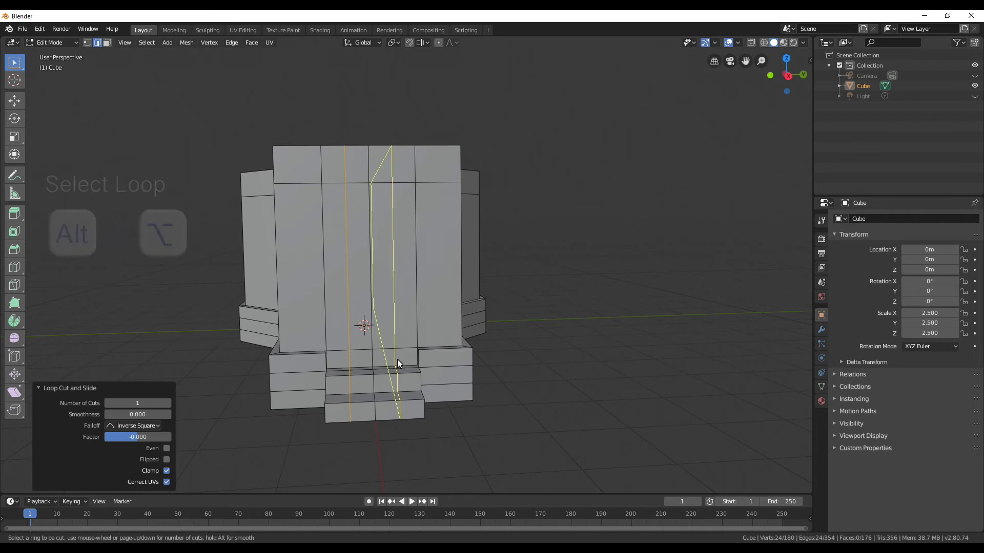
left_click(398, 358)
right_click(398, 359)
Step: Select the horizontal wall loop without its two central front edges and move it about 0.11 m down along Z
left_click(414, 216, "alt")
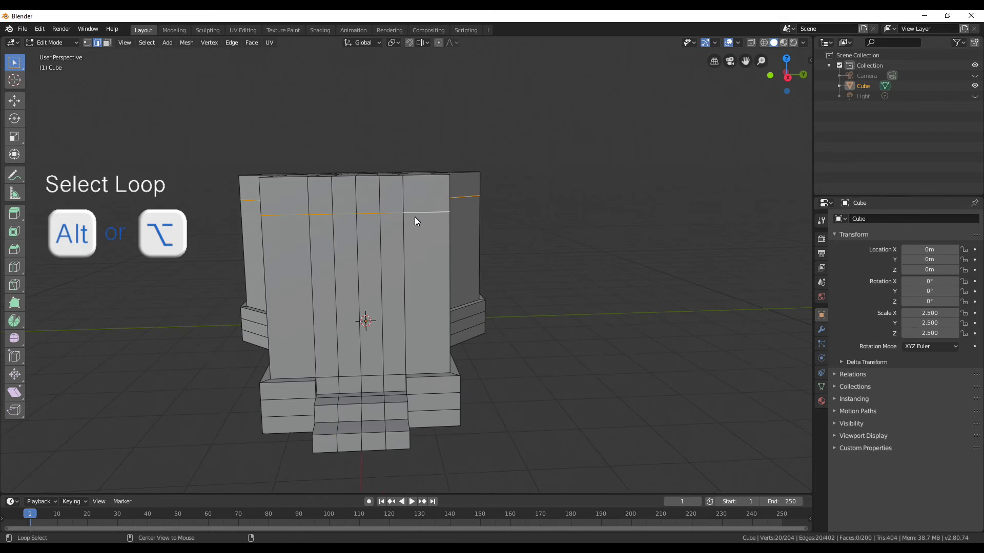
left_click(368, 214, "shift")
key("g")
key("z")
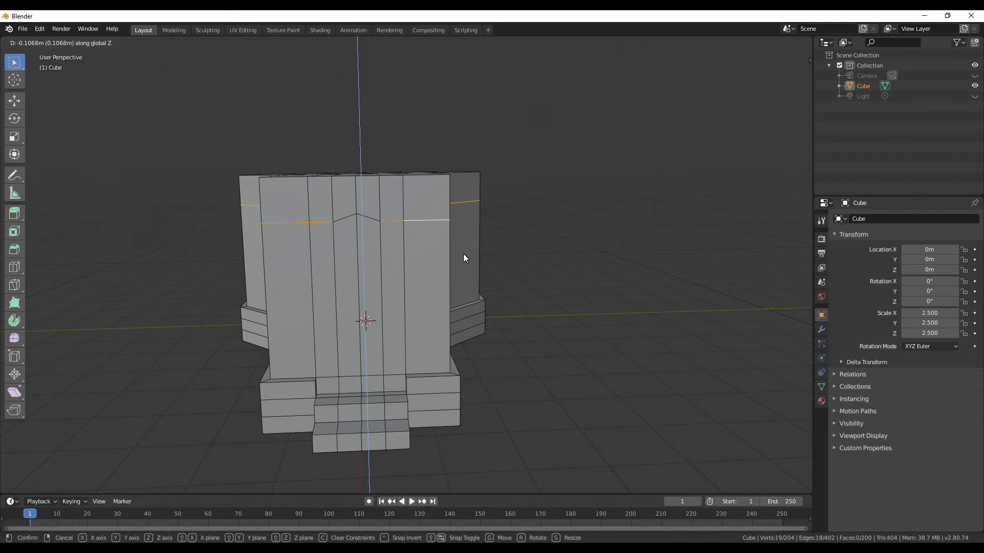
left_click(463, 254)
Step: Deselect the next front edge on each side of the arch and move the remaining loop about 0.409 m down along Z
left_click(391, 220, "shift")
left_click(322, 221, "shift")
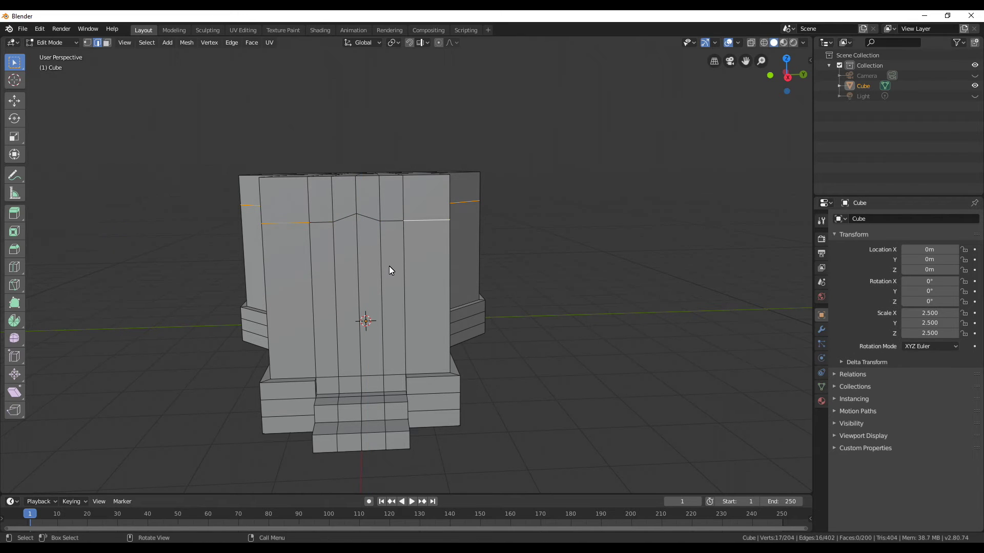
key("g")
key("z")
left_click(390, 284)
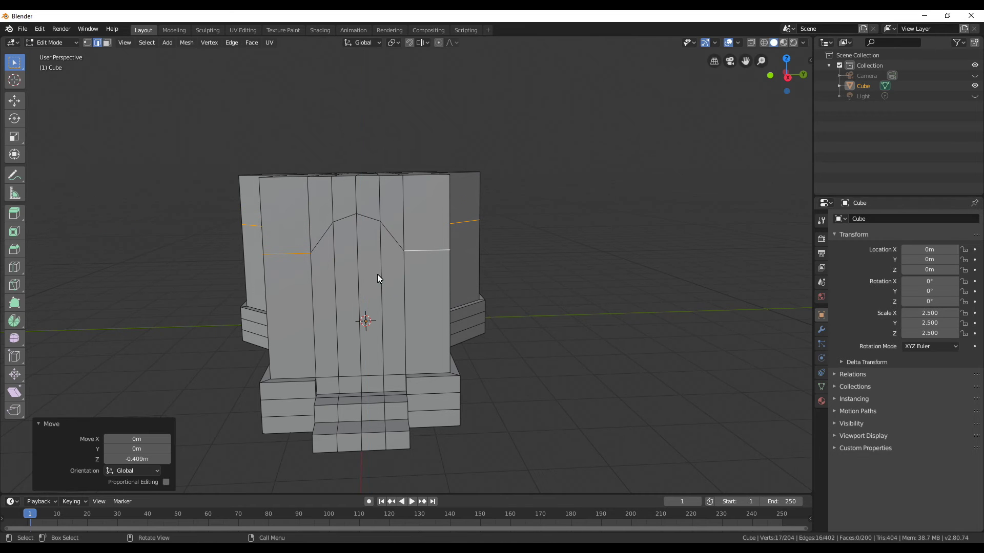
Step: Switch to face selection and select the four tall faces forming the arched doorway on the front wall
left_click(107, 44)
left_click(326, 309)
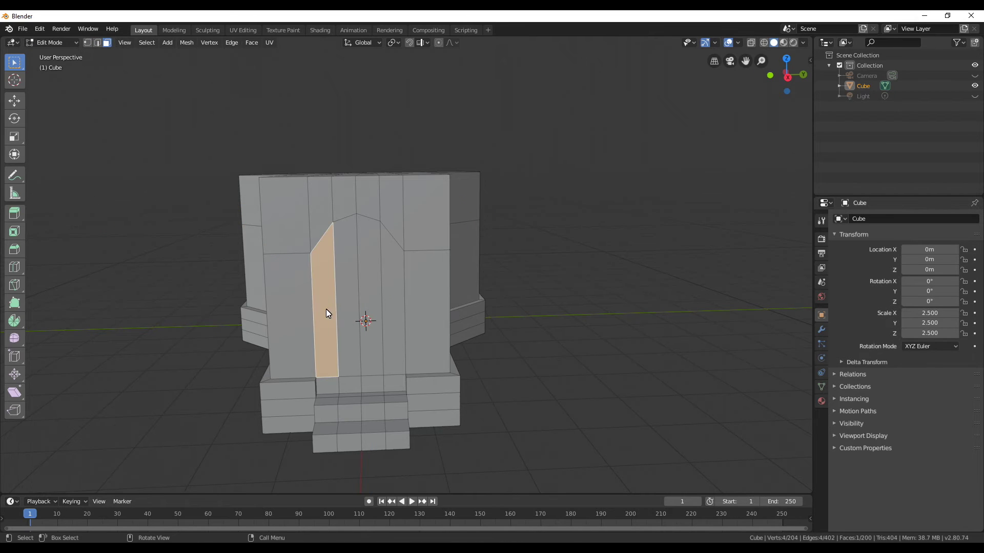
left_click(351, 299, "shift")
left_click(373, 296, "shift")
left_click(384, 298, "shift")
middle_click_drag(384, 296, 534, 379)
Step: Inset the selected doorway faces with 0 m thickness and a depth of 0.25 m
key("i")
key("Return")
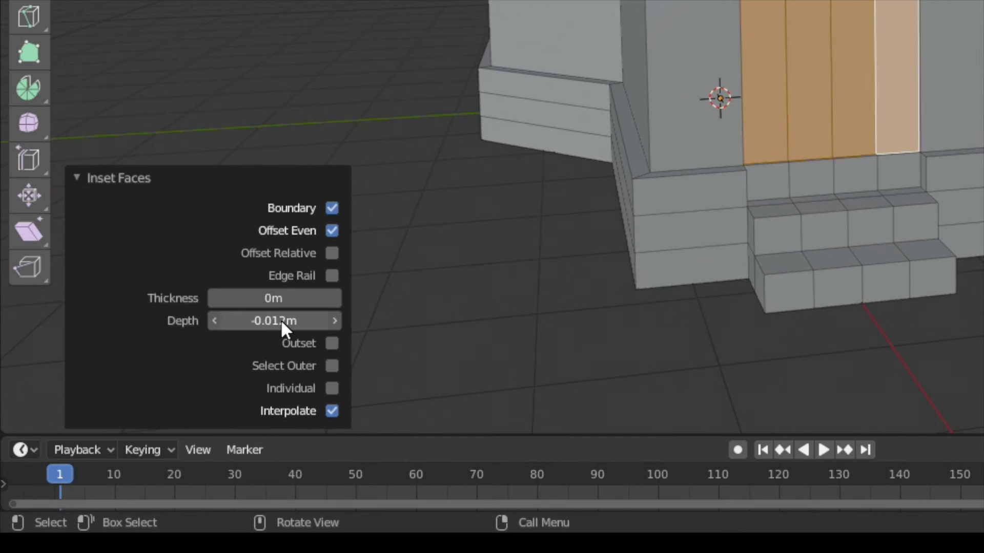
left_click_drag(281, 322, 147, 314)
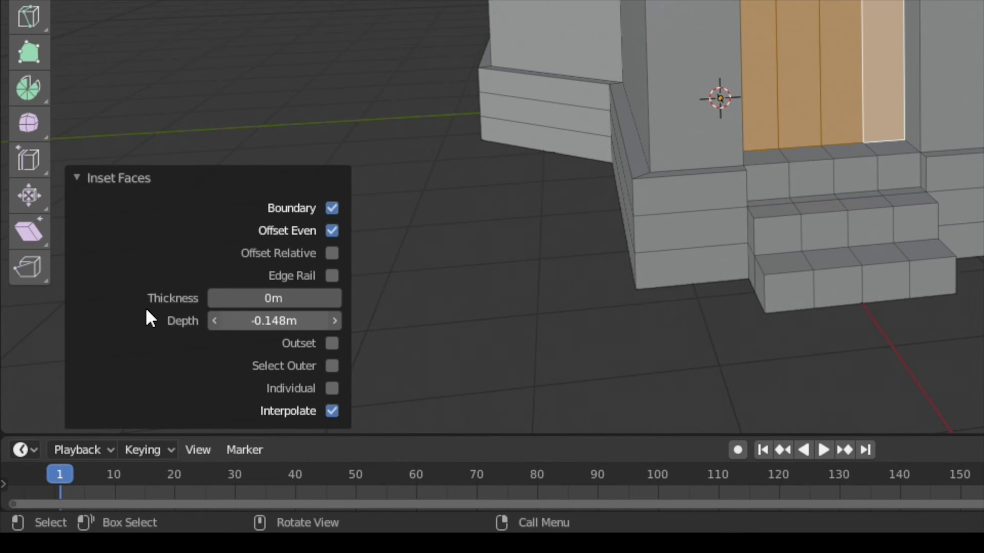
left_click(281, 324)
type("0.25")
key("Return")
Step: Set the doorway inset depth to -0.25 m so it recesses into the wall
left_click(264, 318)
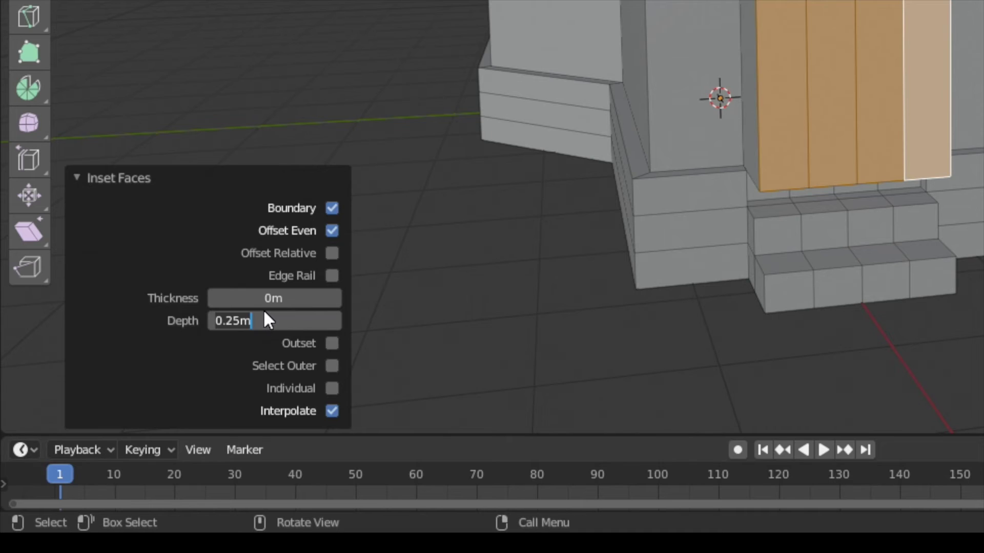
key("Home")
type("-")
key("Return")
Step: Clear the doorway selection and switch to edge selection mode
key("alt+a")
middle_click_drag(959, 266, 883, 254)
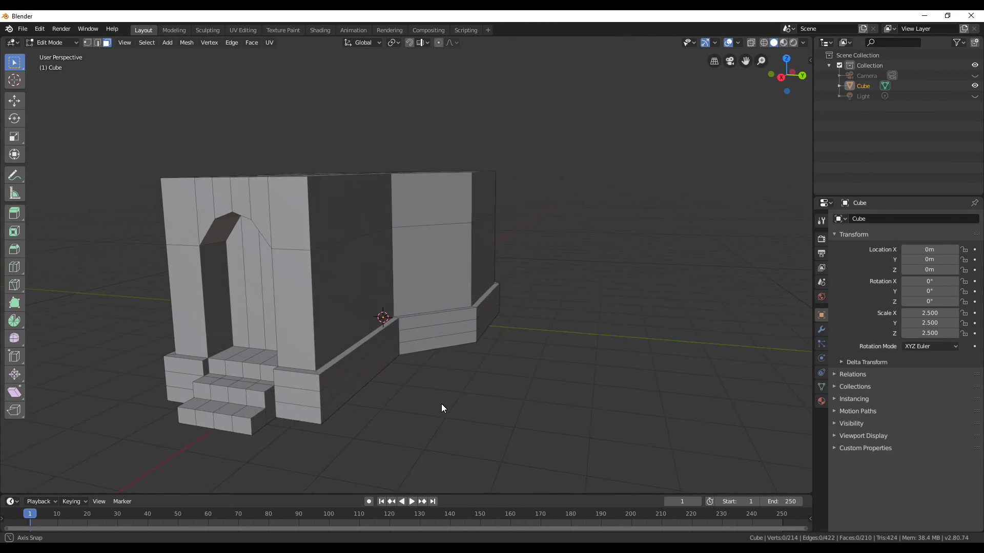
middle_click_drag(444, 408, 476, 379)
left_click(97, 43)
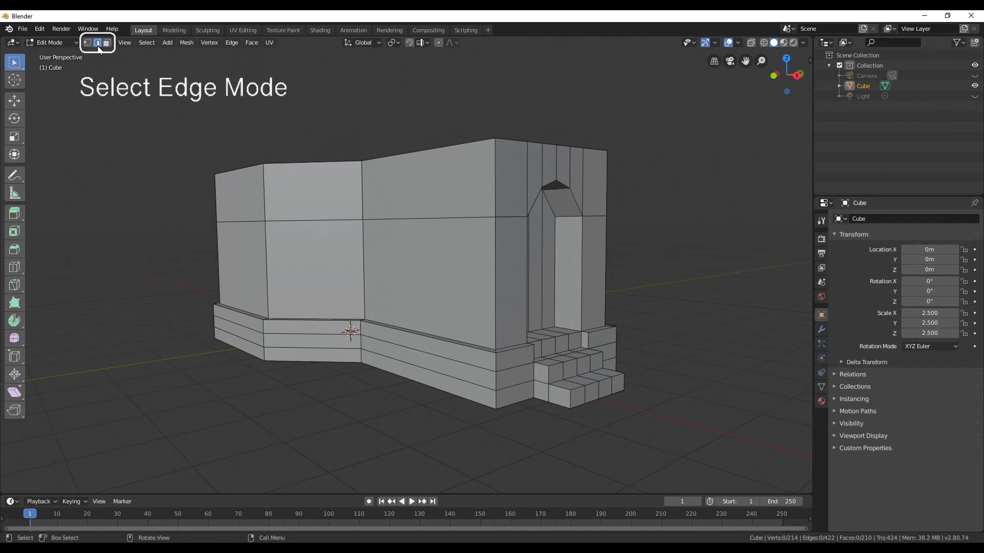
Step: Select the upper intermediate edge loop around the chapel base, leaving out the edges on the front beside the steps
left_click(470, 364, "alt")
middle_click_drag(470, 364, 401, 343)
left_click(542, 336, "shift")
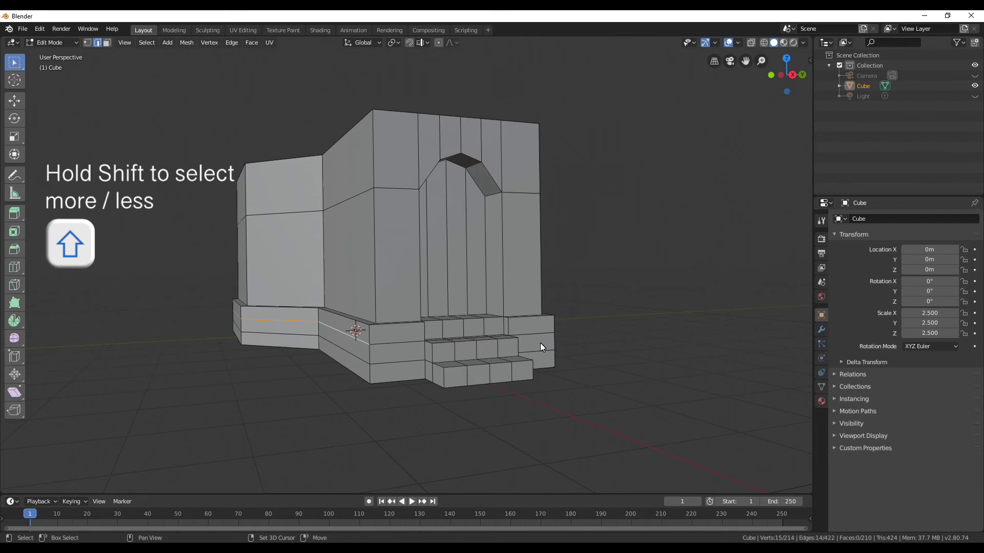
middle_click_drag(540, 342, 437, 412)
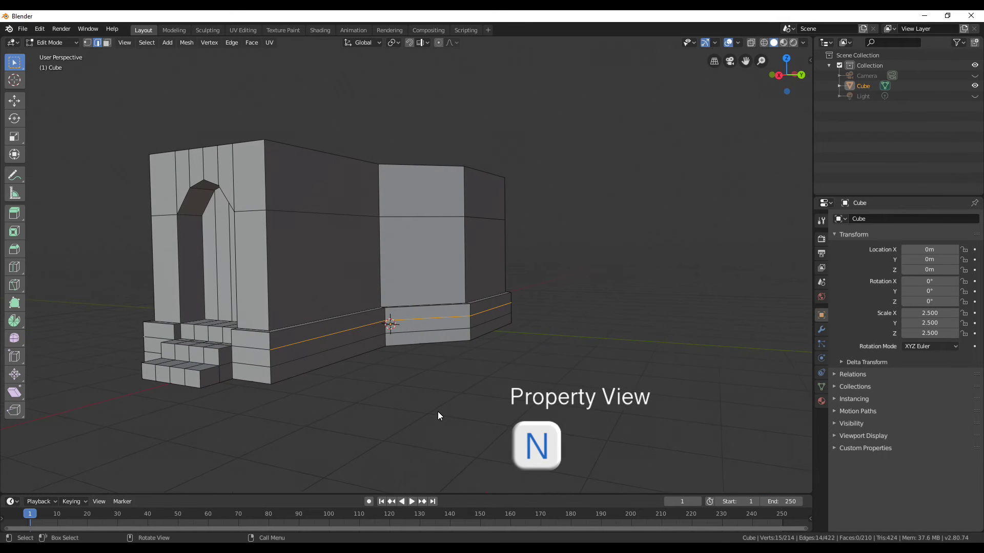
Step: Show the active tool's mesh options and enable Auto Merge
key("n")
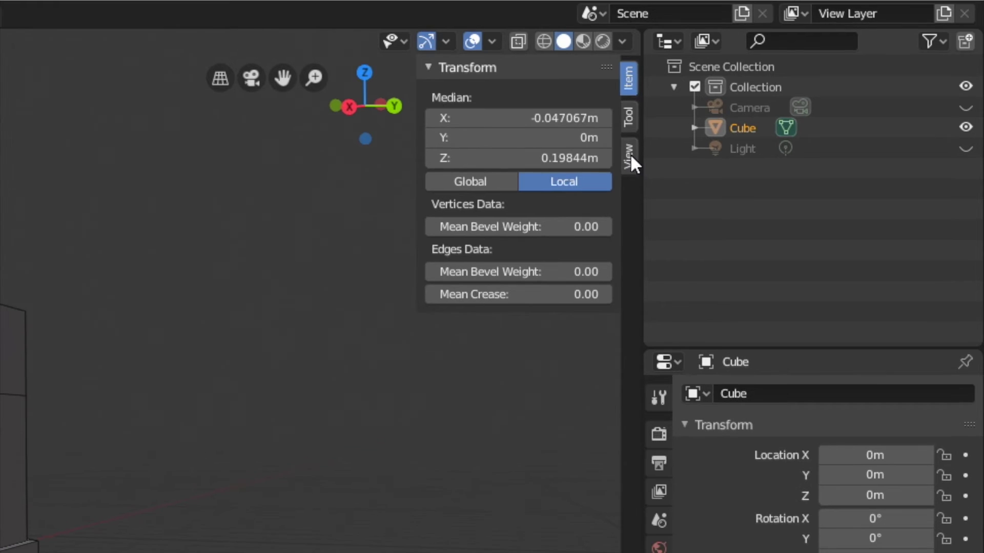
left_click(806, 100)
left_click(807, 82)
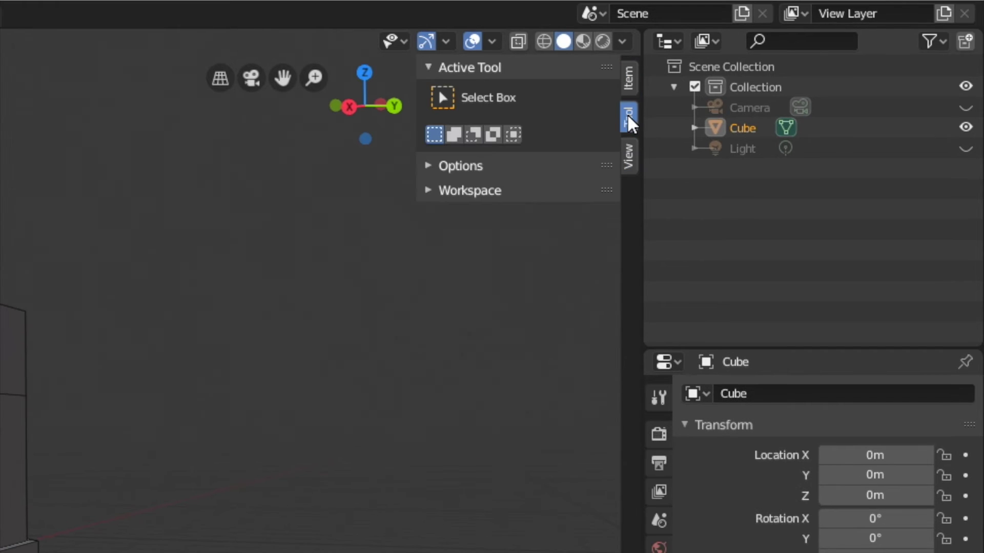
left_click(430, 169)
left_click(461, 248)
left_click(441, 248)
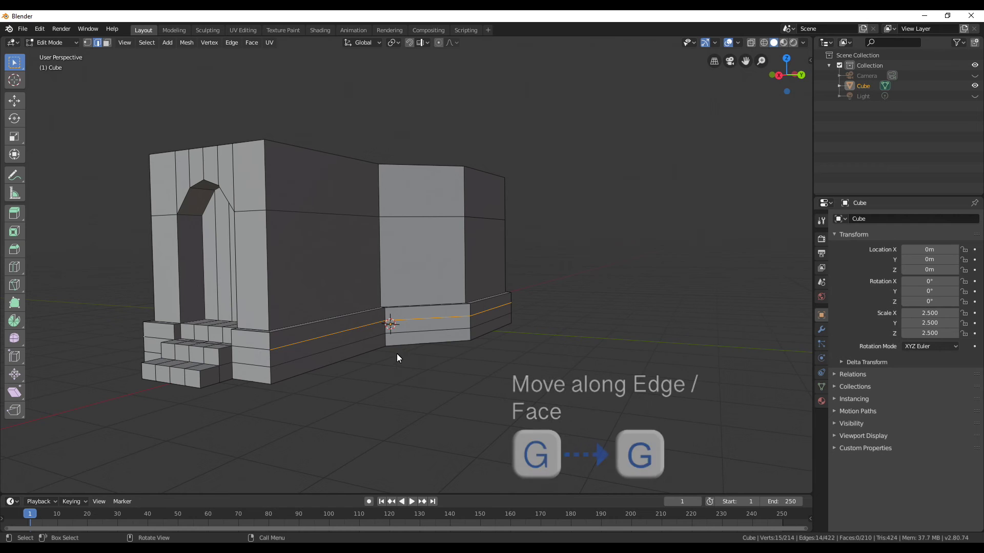
Step: Edge-slide the selected base edges all the way up so they merge with the base's top edge
key("g")
key("g")
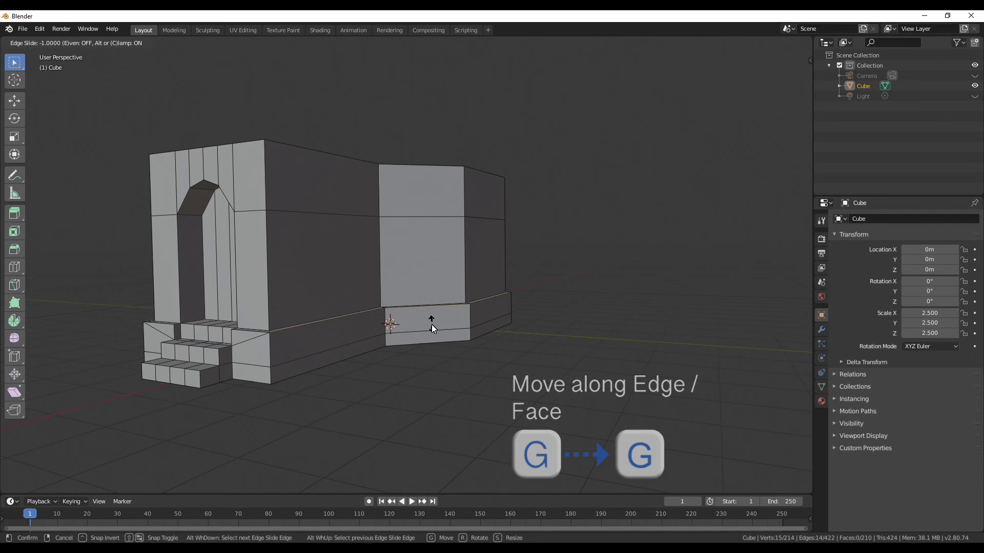
left_click(431, 324)
Step: Select the remaining intermediate edge loop around the base, excluding the front edges on both sides of the steps
left_click(305, 358, "alt")
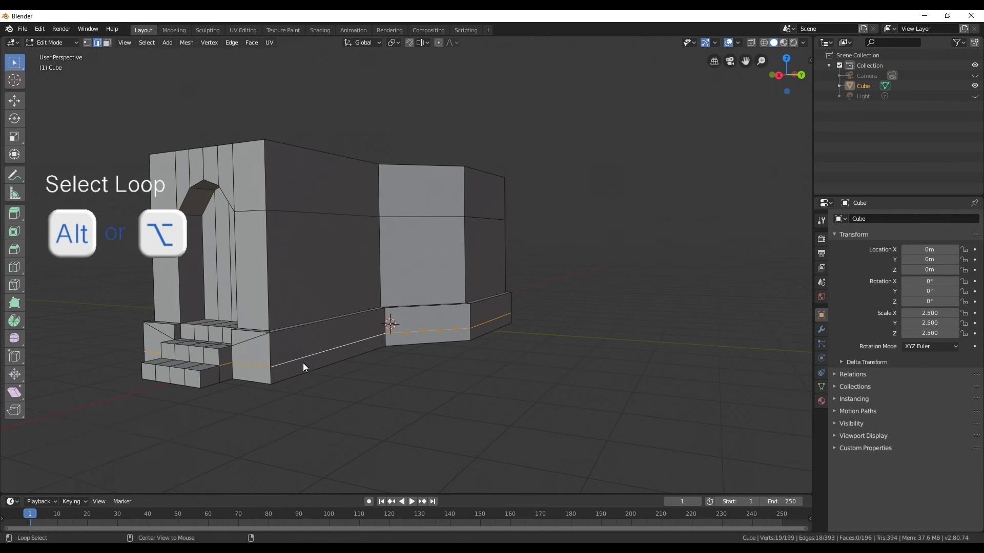
left_click(252, 367, "shift")
left_click(228, 366, "shift")
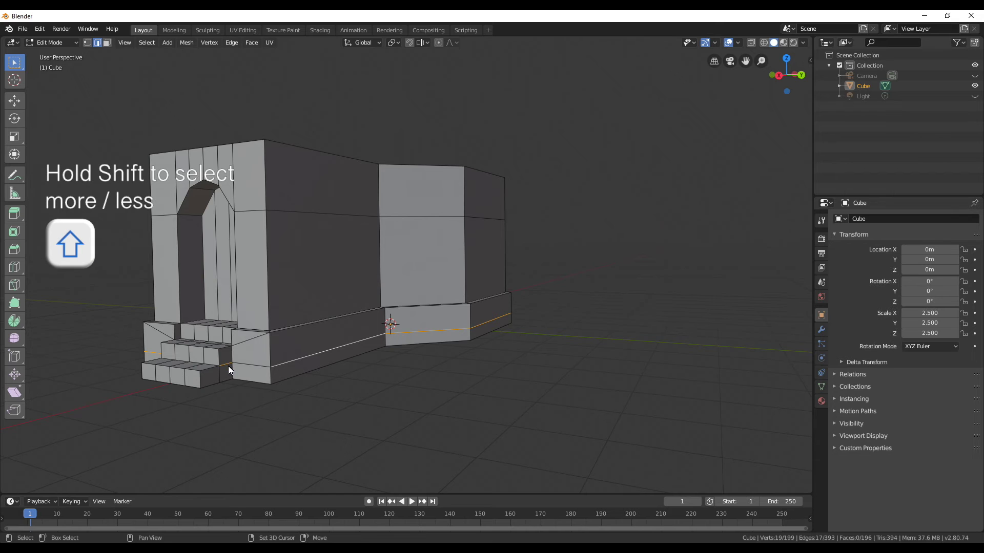
middle_click_drag(251, 381, 355, 377)
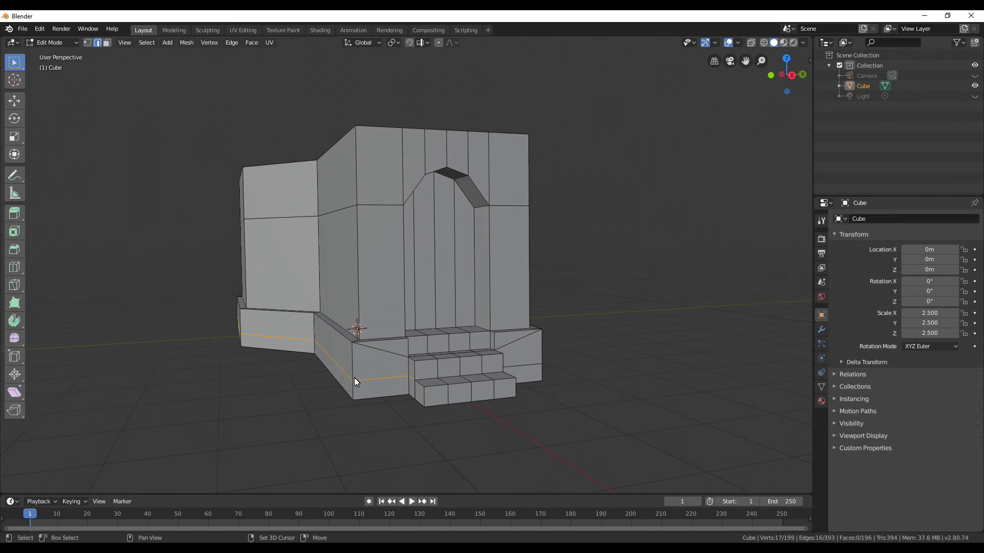
left_click(410, 376, "shift")
Step: Edge-slide the selected loop down onto the base's bottom edge so it merges there
key("g")
key("g")
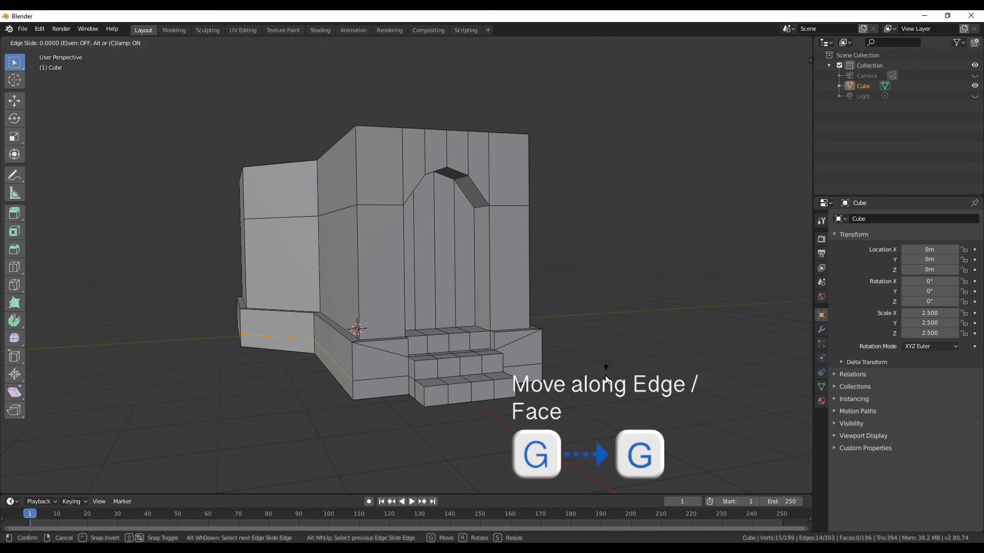
left_click(591, 432)
middle_click_drag(428, 383, 441, 377)
left_click(441, 377)
Step: Add two vertical loop cuts across the chapel's extension
middle_click_drag(379, 368, 414, 340)
key("ctrl+r")
scroll(407, 346, "up", 1)
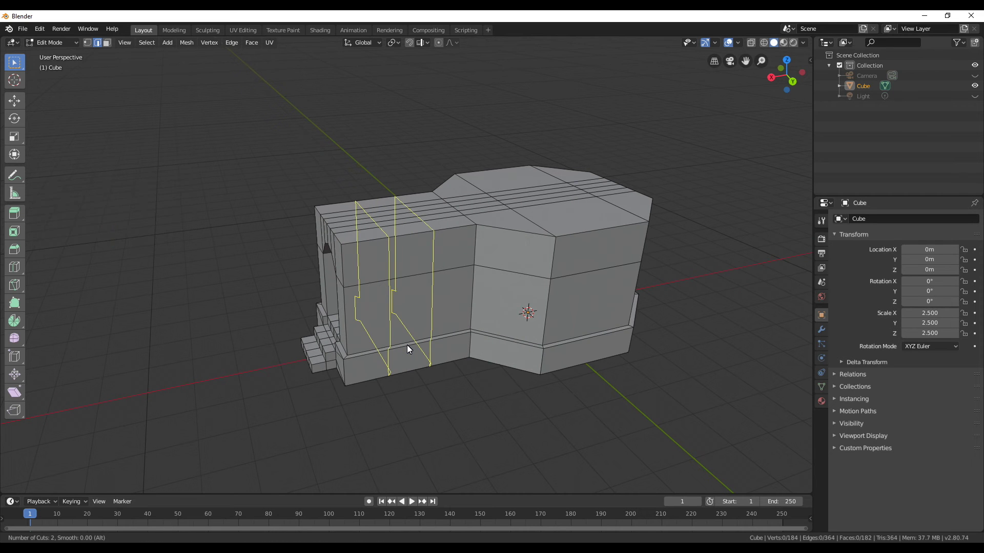
left_click(407, 346)
Step: Select the horizontal edge loop running around the upper part of the chapel walls
middle_click_drag(407, 346, 517, 400)
left_click(446, 252, "alt")
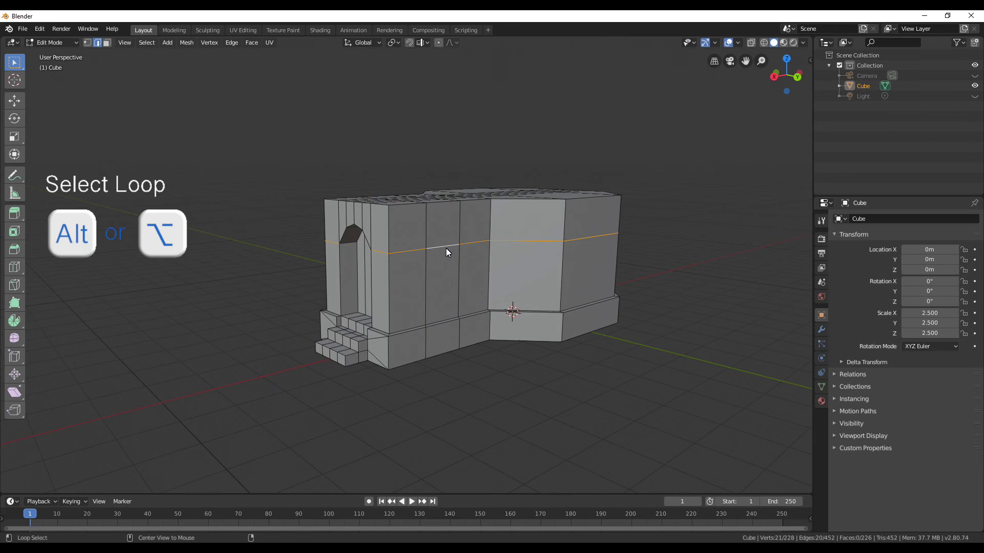
middle_click_drag(446, 248, 473, 282)
key("g")
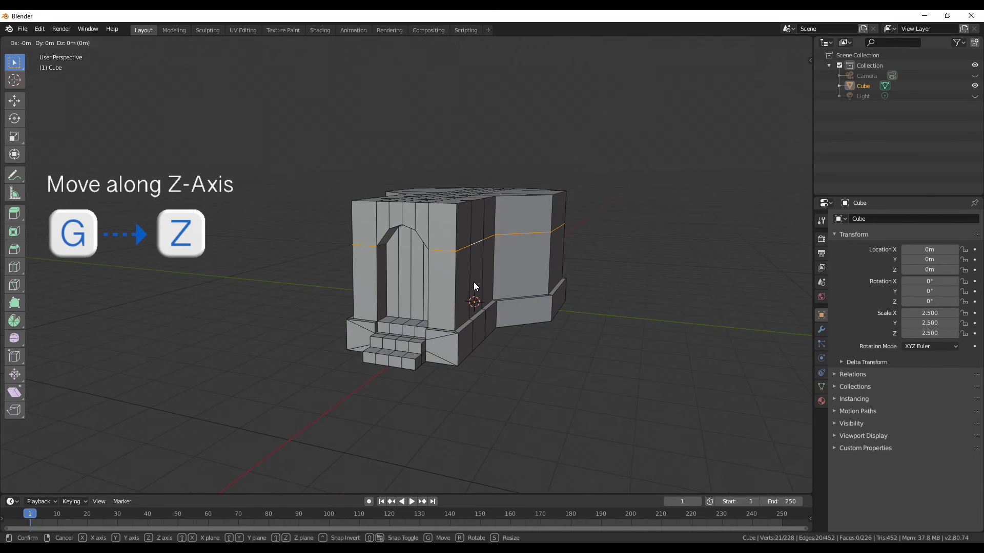
key("z")
right_click(475, 272)
Step: Deselect the two front wall edges beside the doorway and raise the rest of the loop about 0.306 m along Z
left_click(441, 252, "alt")
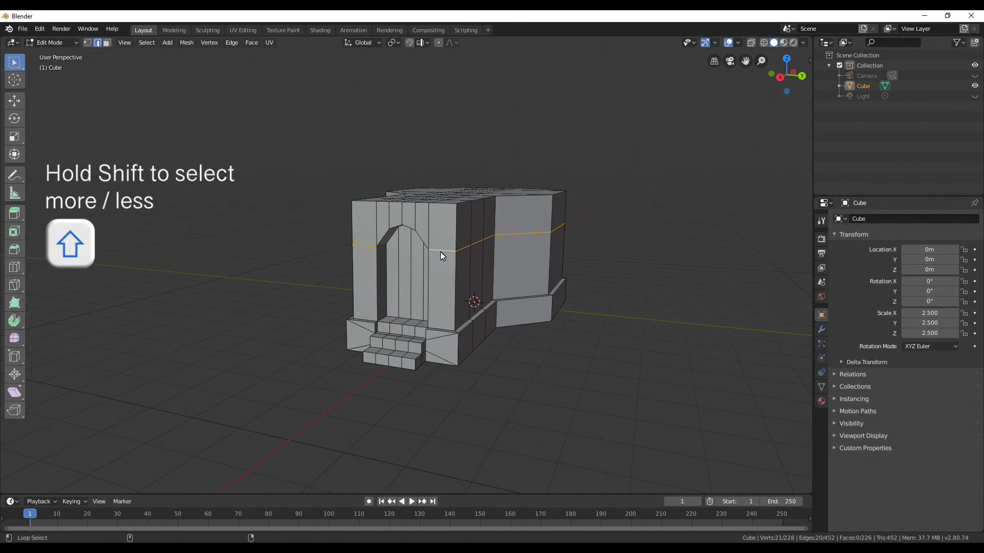
left_click(450, 251, "shift")
left_click(373, 244, "shift")
key("g")
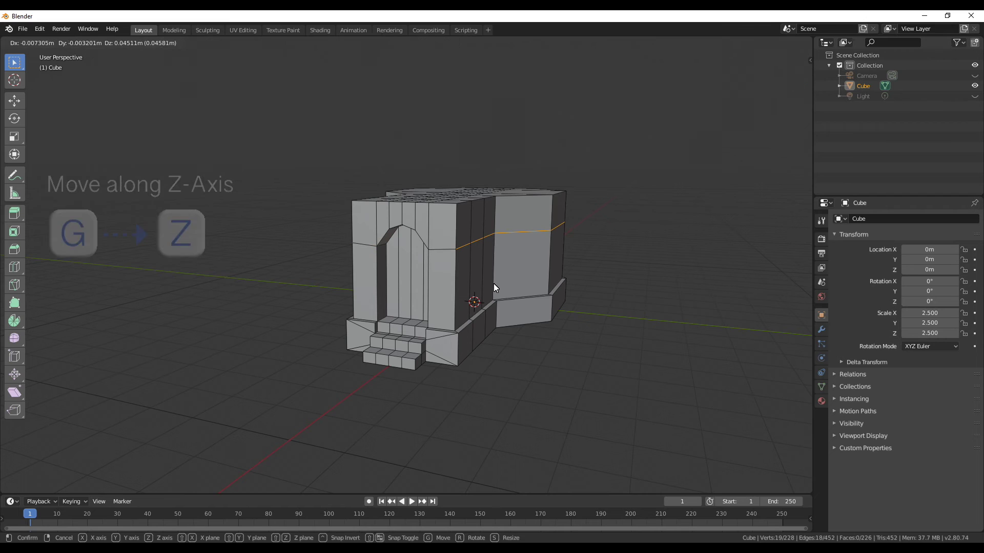
key("z")
left_click(496, 276)
middle_click_drag(497, 277, 406, 285)
scroll(406, 285, "up", 2)
key("ctrl+r")
left_click(404, 304)
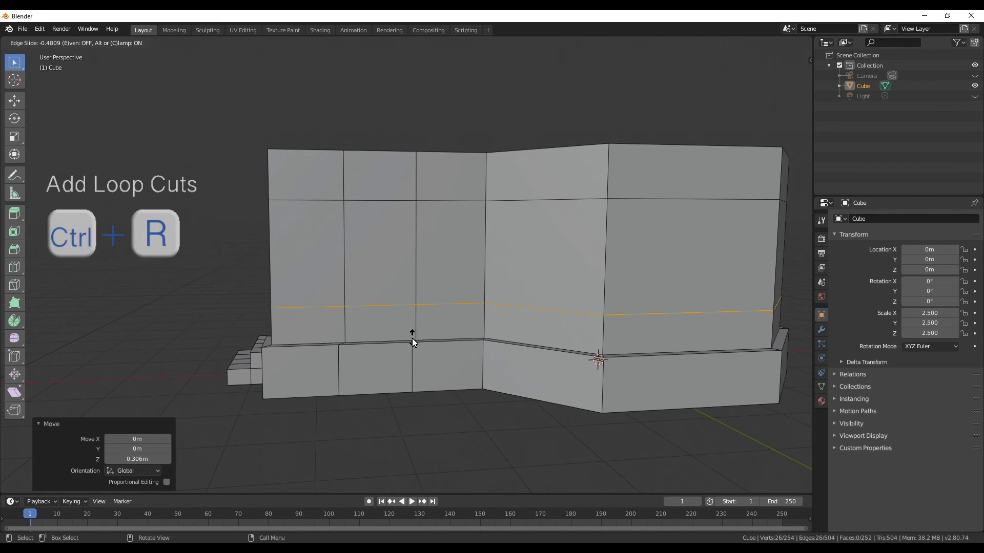
left_click(354, 302)
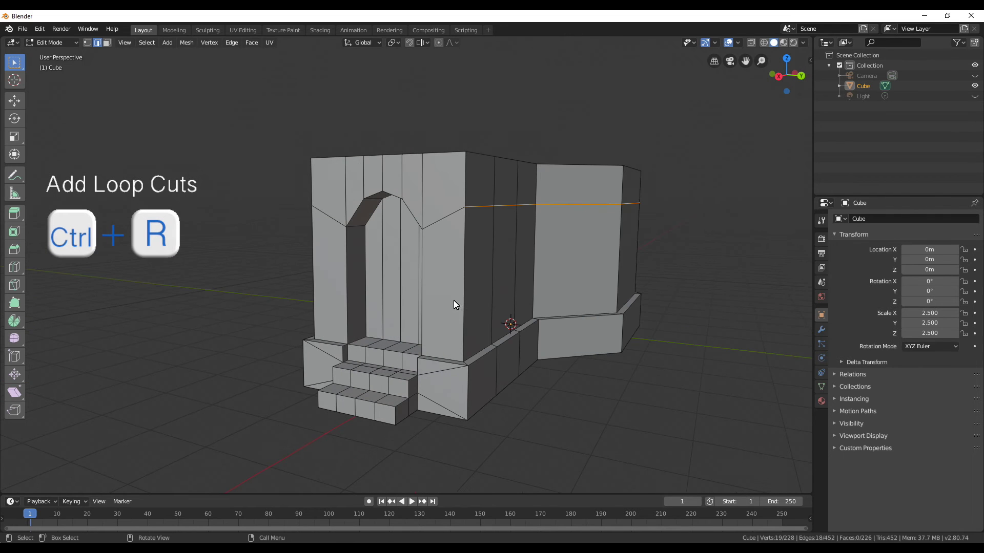
Step: Add one horizontal loop cut around the lower part of the walls with a slide factor of about -0.448
key("ctrl+r")
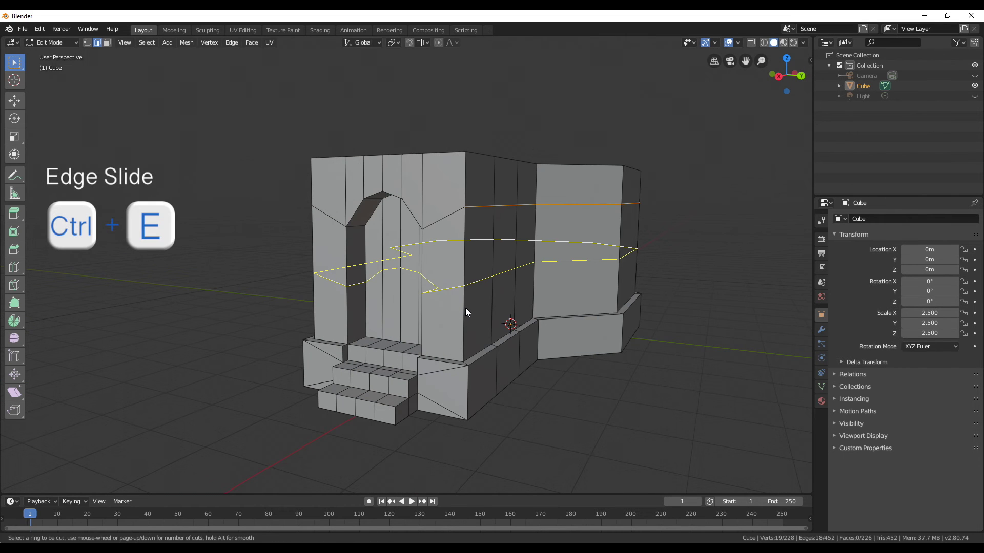
left_click(466, 308)
key("f")
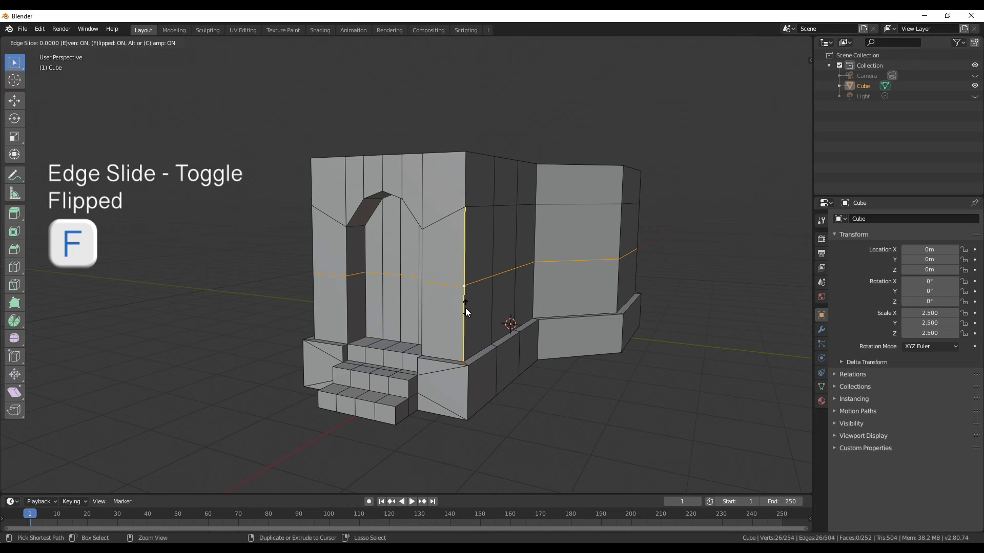
left_click(461, 343)
Step: Add two evenly spaced vertical loop cuts through the side wall of the octagonal body
middle_click_drag(531, 339, 447, 328)
scroll(447, 328, "down", 2)
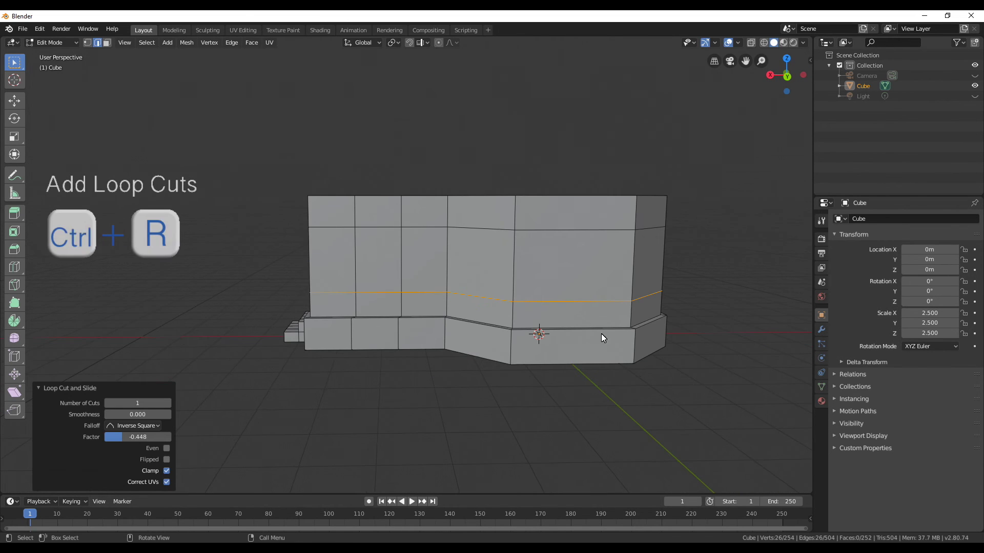
key("ctrl+r")
scroll(564, 353, "up", 1)
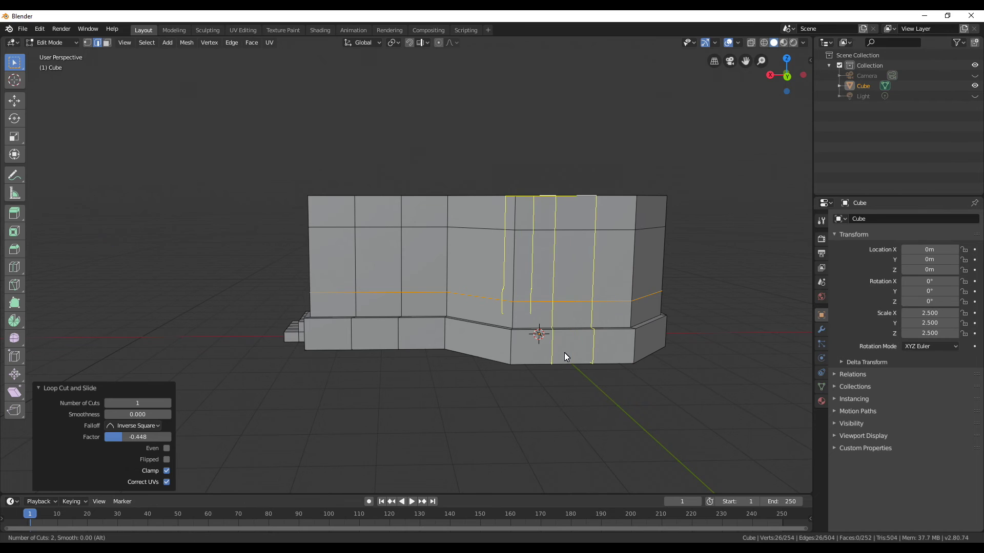
left_click(565, 354)
left_click(565, 354)
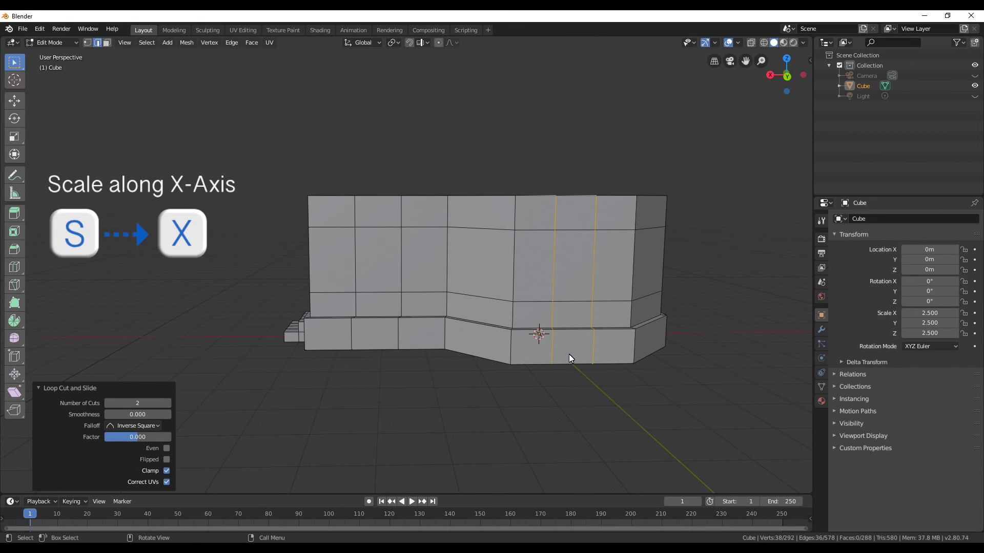
Step: Scale the two new loops apart along X by a factor of about 1.19
key("s")
key("x")
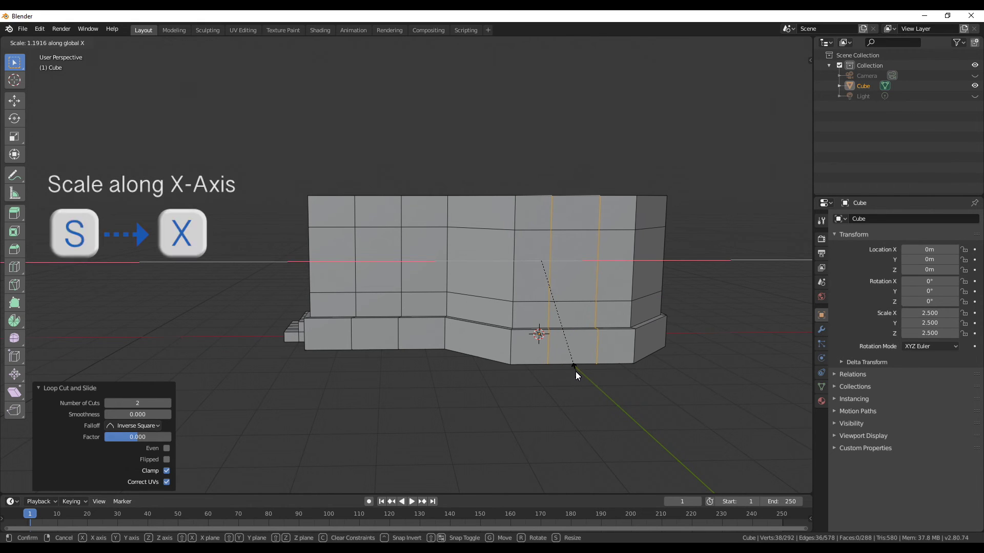
left_click(576, 375)
Step: Add a centred vertical loop cut through the window section of the extension and another through that of the octagonal body
middle_click_drag(576, 373, 452, 340)
key("ctrl+r")
left_click(352, 330)
right_click(351, 330)
key("ctrl+r")
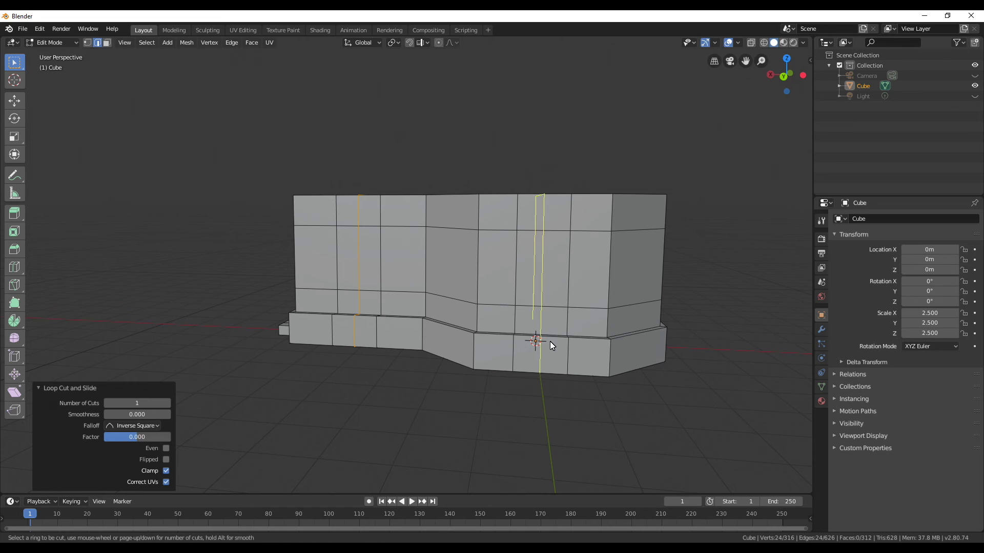
left_click(549, 341)
right_click(549, 343)
Step: In vertex selection mode, select the outer upper corner vertices of the window sections on the side walls and the upper vertices around the rear wall's centre
middle_click_drag(550, 343, 573, 350)
left_click(87, 43)
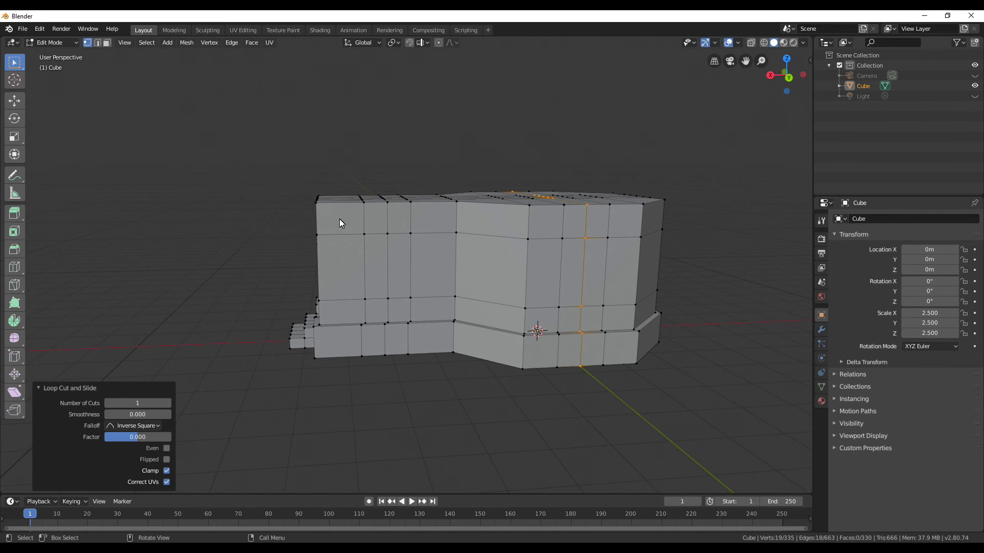
left_click(367, 238)
left_click(407, 236, "shift")
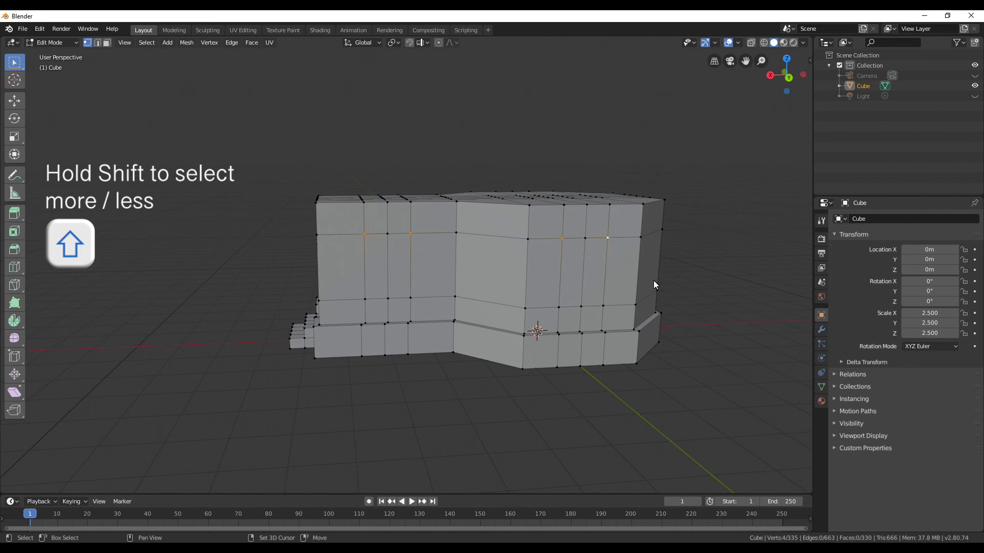
middle_click_drag(653, 281, 307, 265)
left_click(300, 247, "shift")
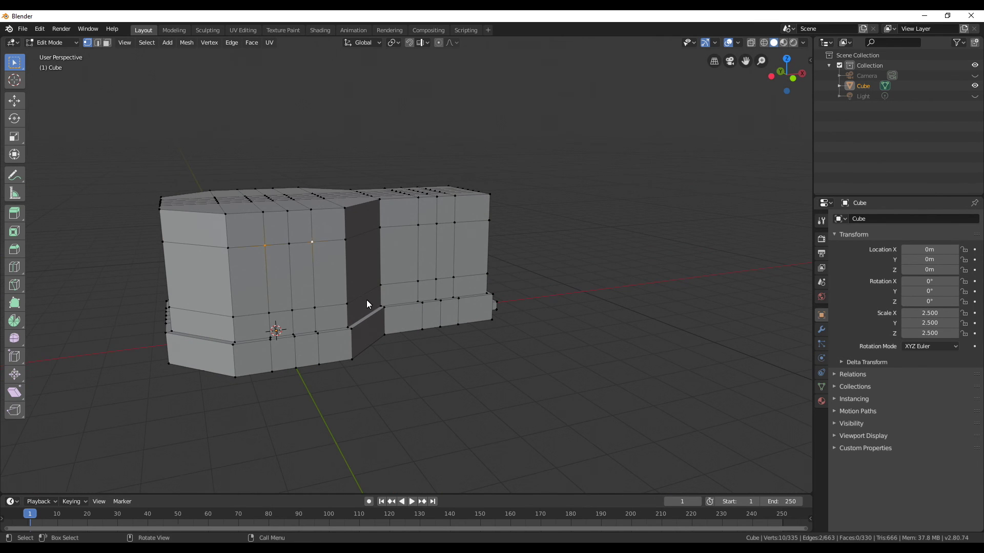
middle_click_drag(369, 307, 437, 239)
left_click(452, 231, "shift")
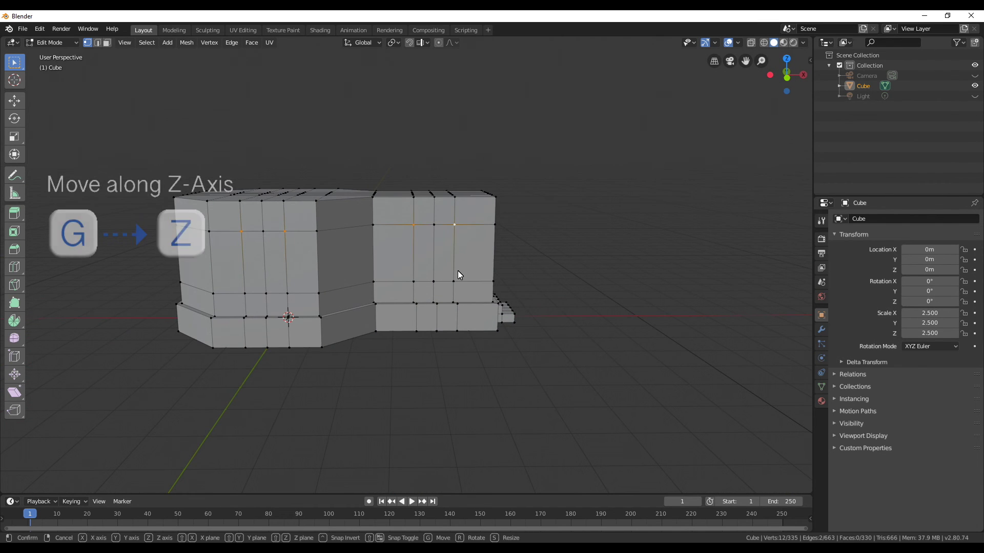
Step: Lower the selected window corner vertices about 0.299 m along Z to form pointed tops
key("g")
key("z")
left_click(458, 283)
Step: Raise the two inner vertices of the rear window's top along Z to shape its arch
middle_click_drag(458, 283, 349, 256)
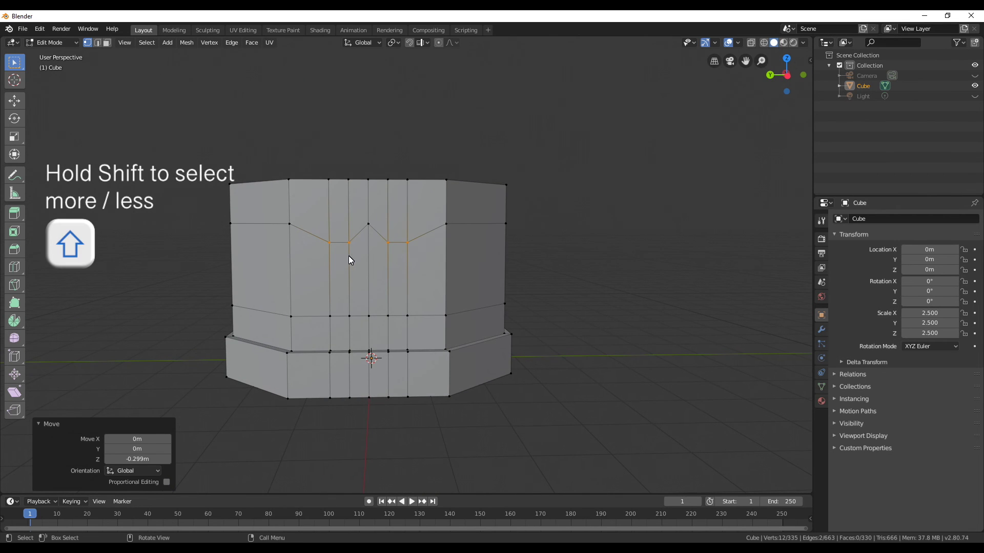
left_click(349, 242)
left_click(388, 242, "shift")
key("g")
key("z")
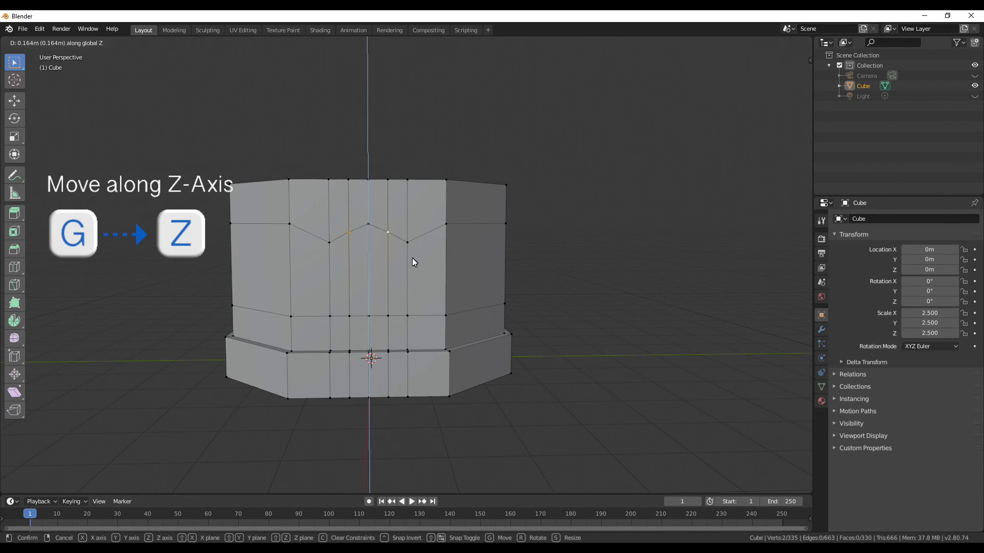
left_click(414, 254)
Step: Select the rear window's five bottom vertices and lower them about 0.2 m along Z
left_click_drag(319, 306, 414, 326)
key("g")
key("z")
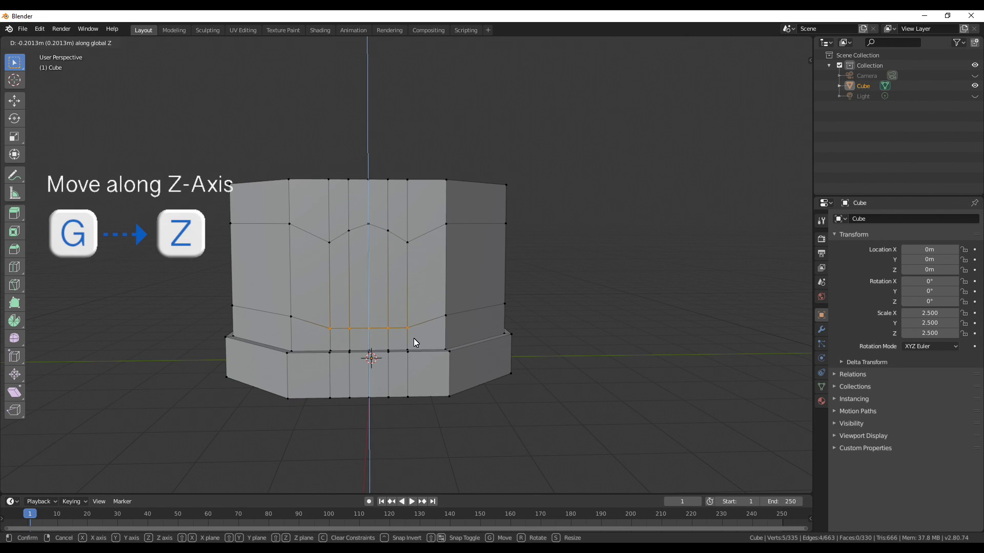
left_click(414, 342)
Step: Clear the selection, switch to face selection and select the four pointed window faces on one long side
middle_click_drag(246, 287, 279, 228)
key("alt+a")
key("3")
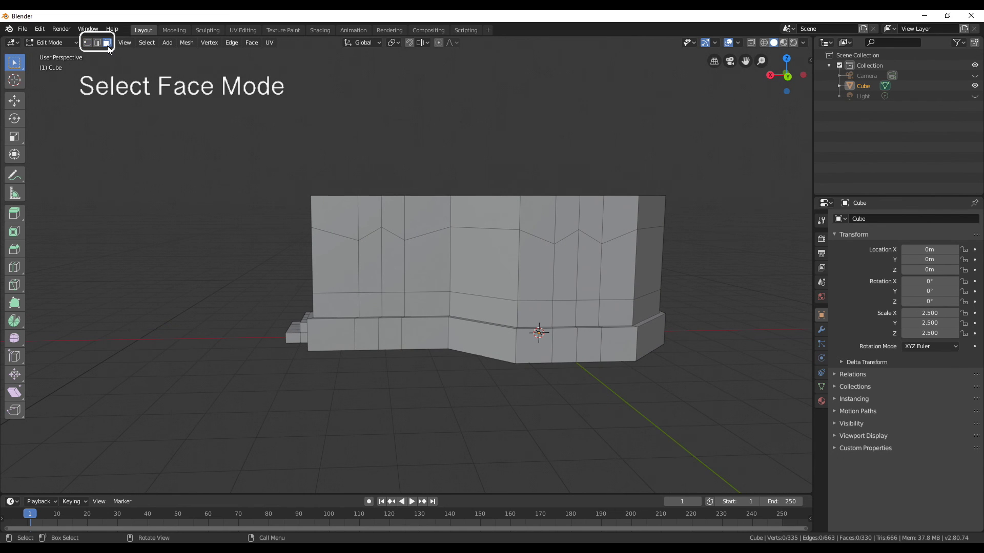
left_click(371, 274)
left_click(389, 263, "shift")
left_click(566, 271, "shift")
left_click(590, 272, "shift")
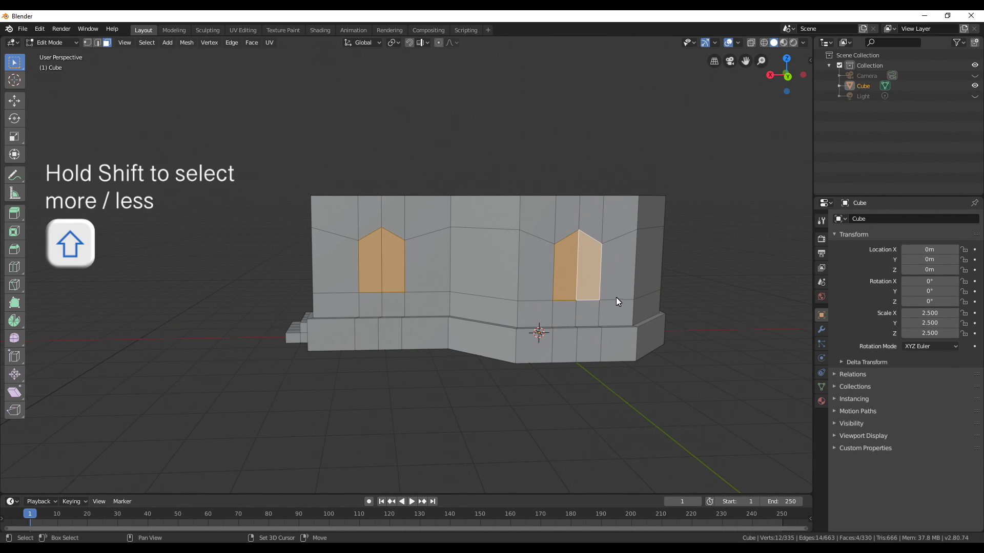
Step: Add the window faces on the rear wall and the opposite long side to the selection
middle_click_drag(617, 301, 287, 258)
left_click(380, 272, "shift")
left_click(395, 272, "shift")
left_click(414, 272, "shift")
left_click(429, 272, "shift")
Step: Inset all selected window faces with a thickness of 0.05 m
key("i")
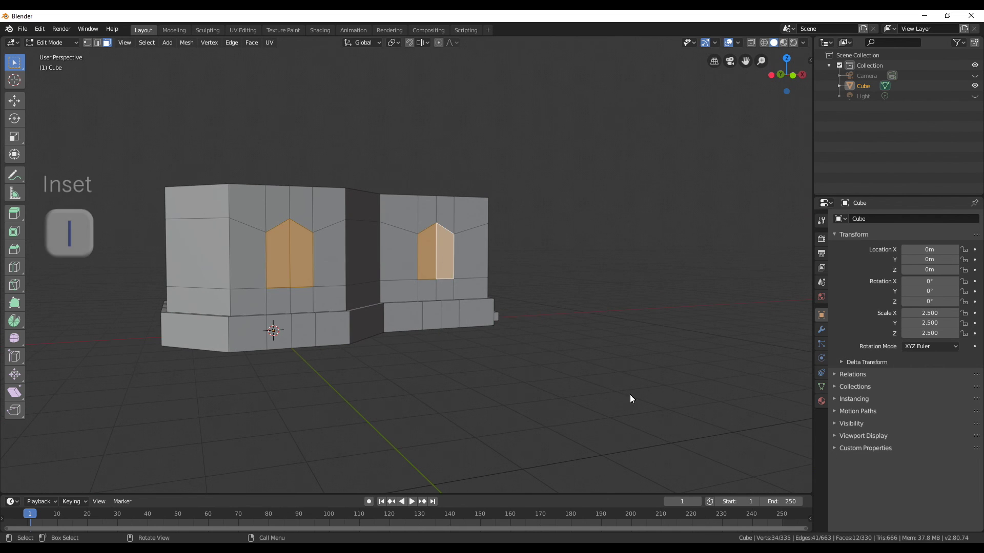
key("Return")
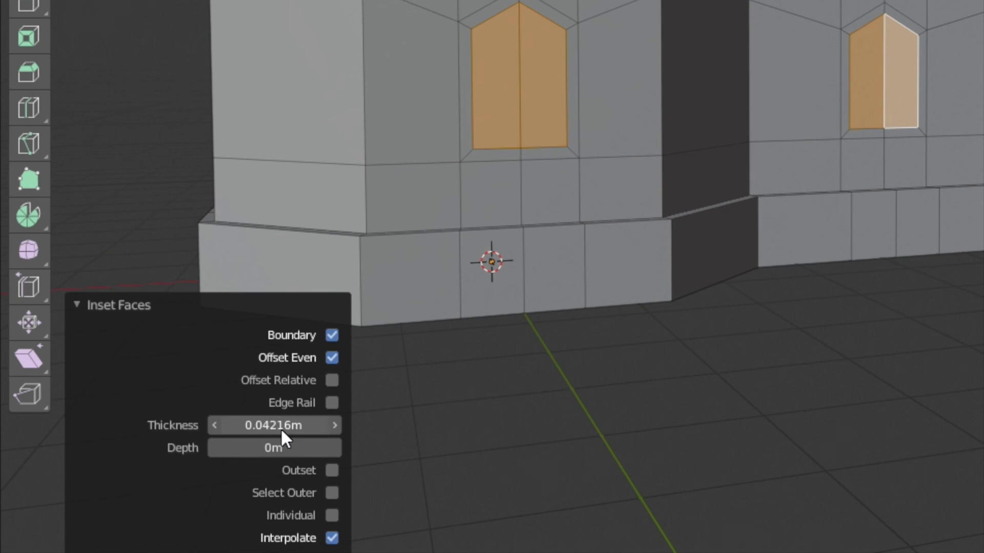
left_click(166, 424)
type("0.05")
key("Return")
Step: Set the window inset depth to -0.05 m so the panes recess into the walls
left_click_drag(293, 454, 233, 450)
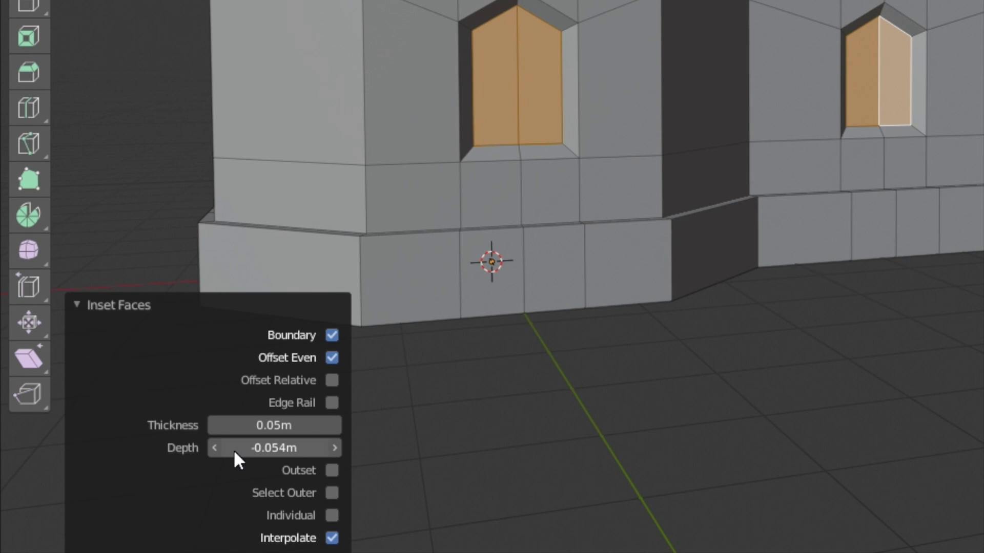
left_click(277, 454)
type("-0.05")
key("Return")
Step: Examine the recessed windows on all sides of the chapel and clear the face selection
middle_click_drag(501, 341, 691, 364)
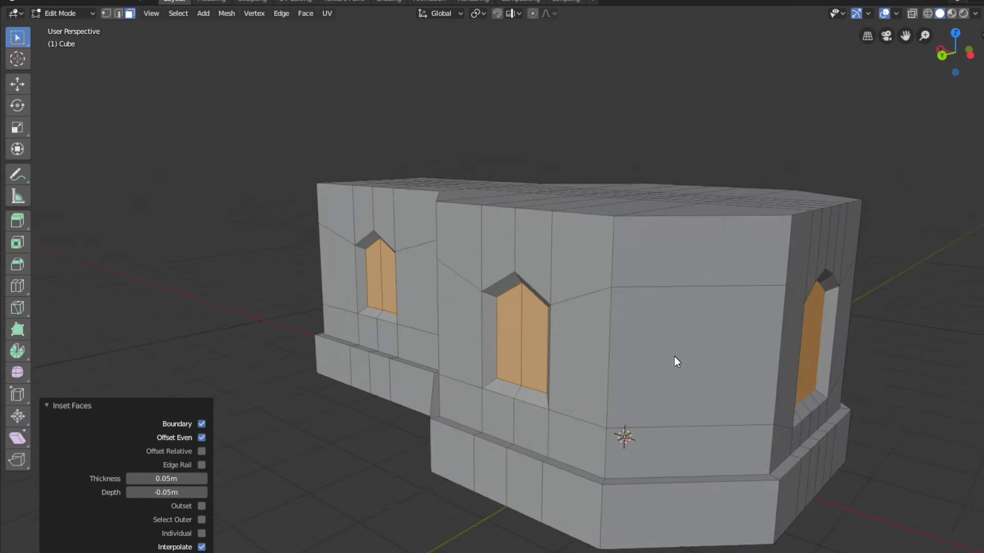
left_click_drag(177, 493, 151, 493)
middle_click_drag(721, 253, 795, 237)
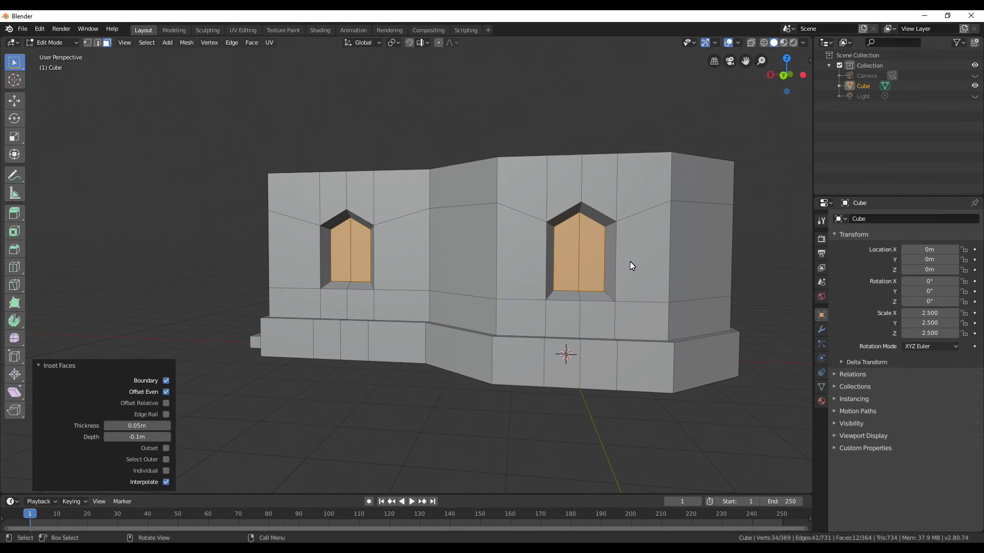
middle_click_drag(629, 261, 538, 297)
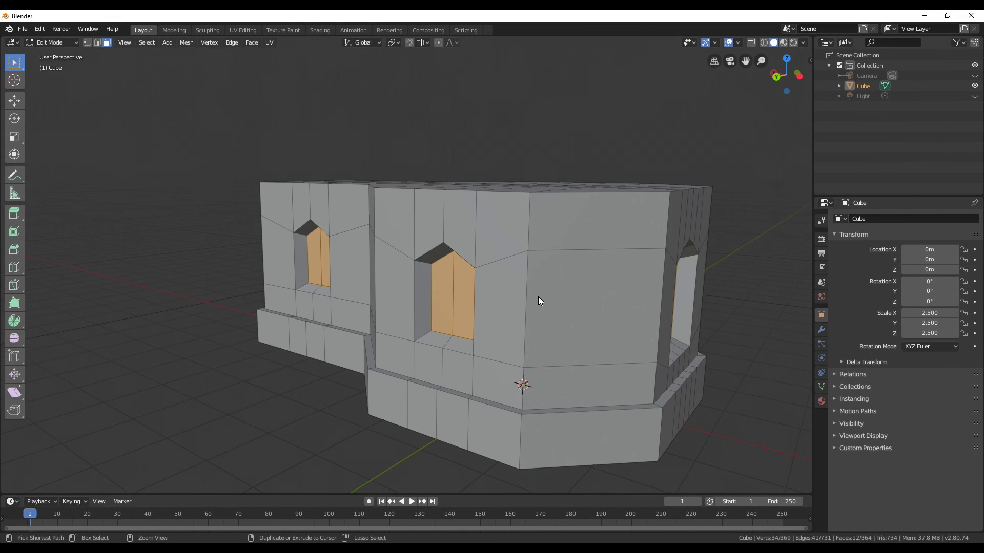
left_click(534, 328)
middle_click_drag(533, 327, 499, 342)
scroll(549, 376, "down", 6)
key("alt+a")
scroll(509, 358, "up", 3)
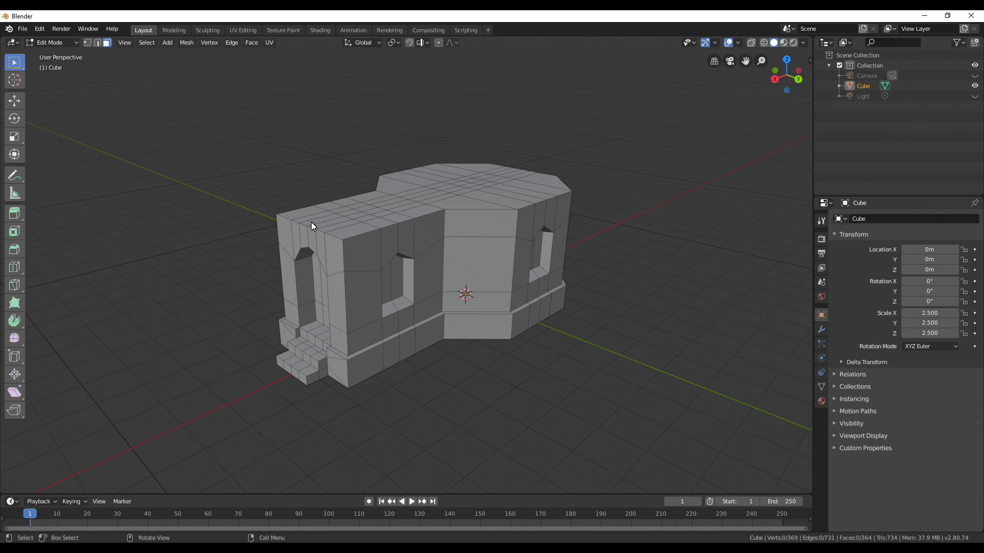